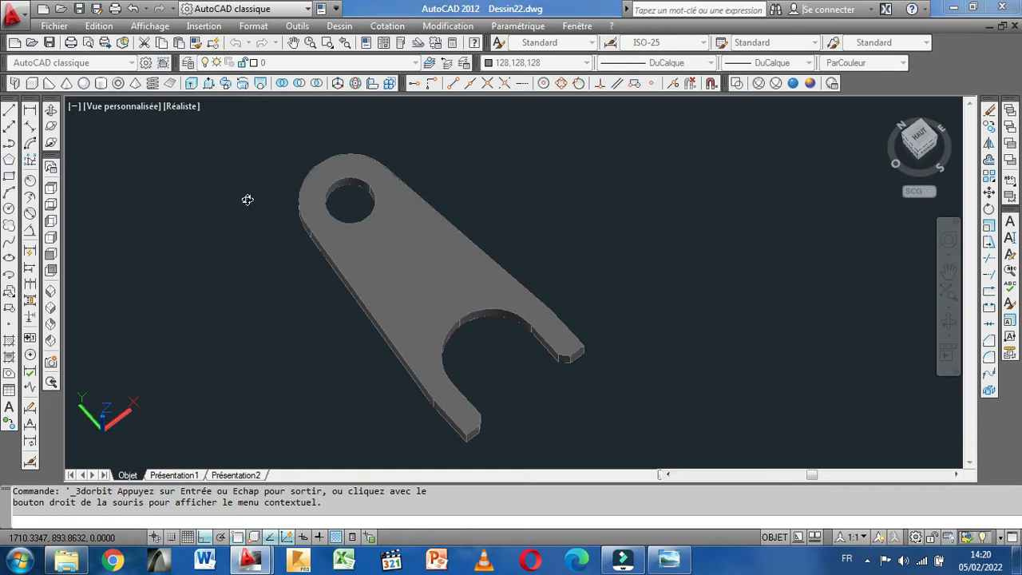
Inspect the finished 3D fork and the dimensioned reference drawing Capture 10 in the photo viewer, and return to AutoCAD
left_click_drag(266, 233, 271, 192)
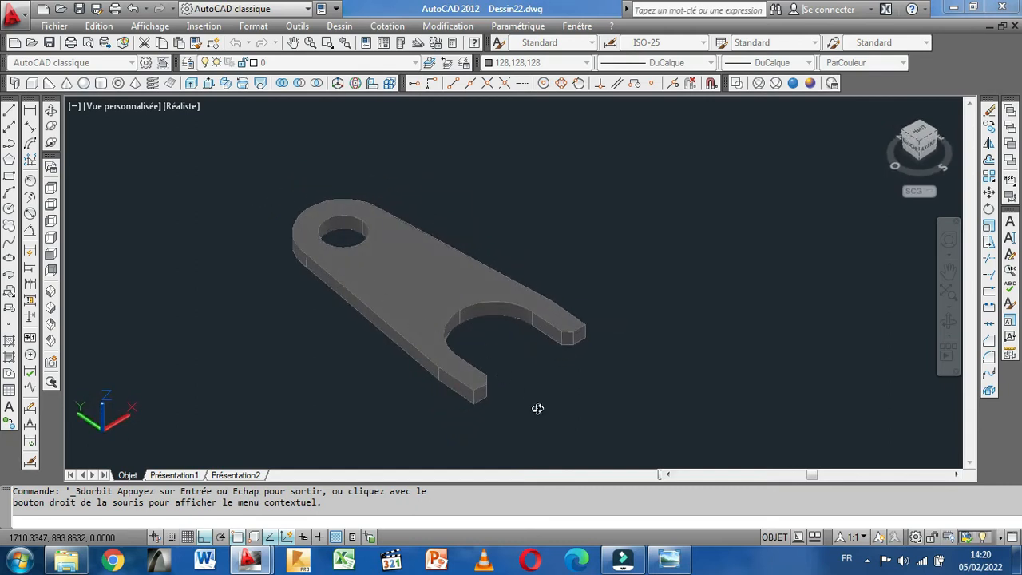
left_click(669, 559)
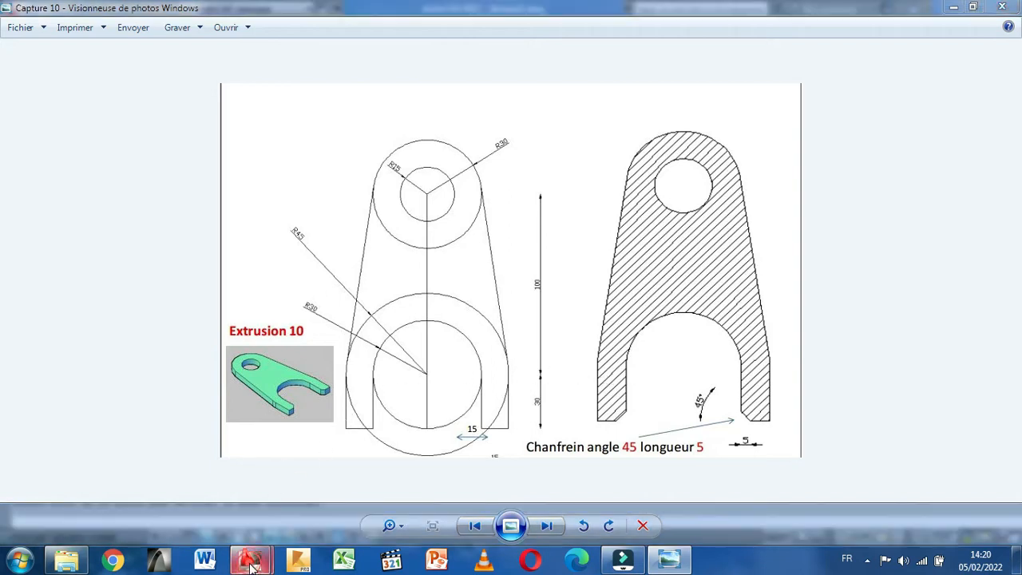
mouse_move(250, 561)
left_click(212, 497)
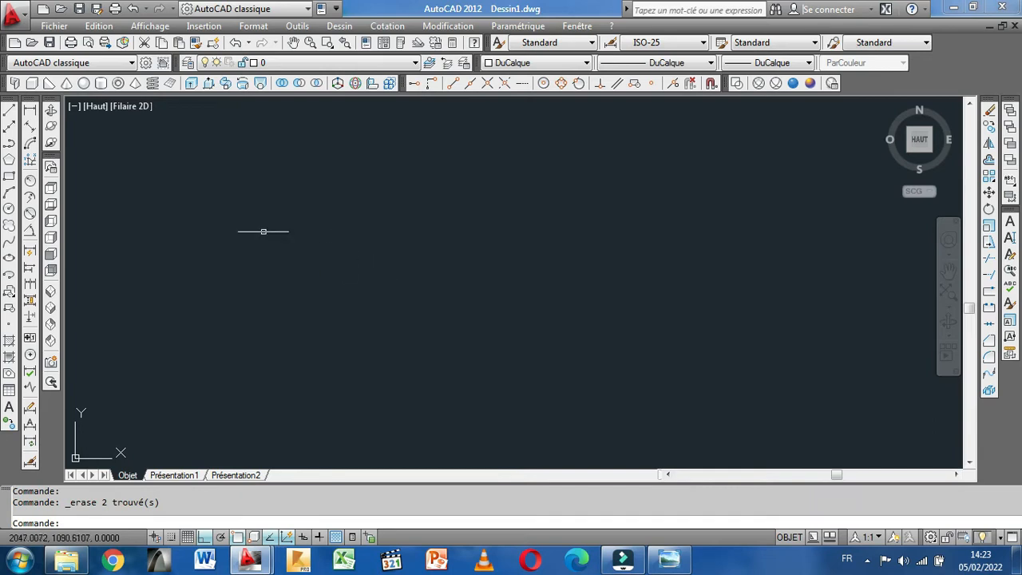
Draw a vertical centre line upwards as two consecutive segments, 30 and 100 units long
left_click(9, 111)
left_click(450, 399)
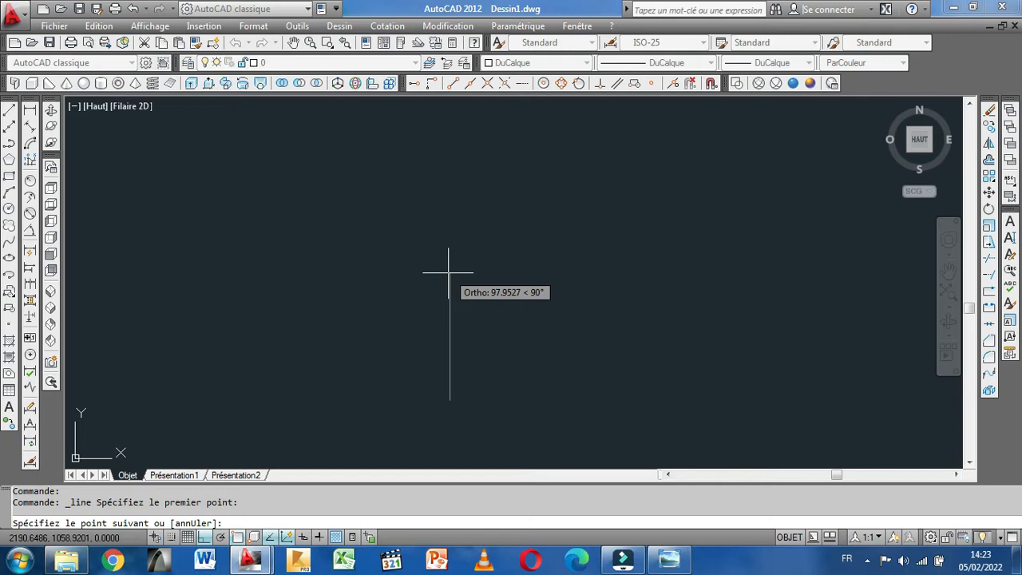
key("Return")
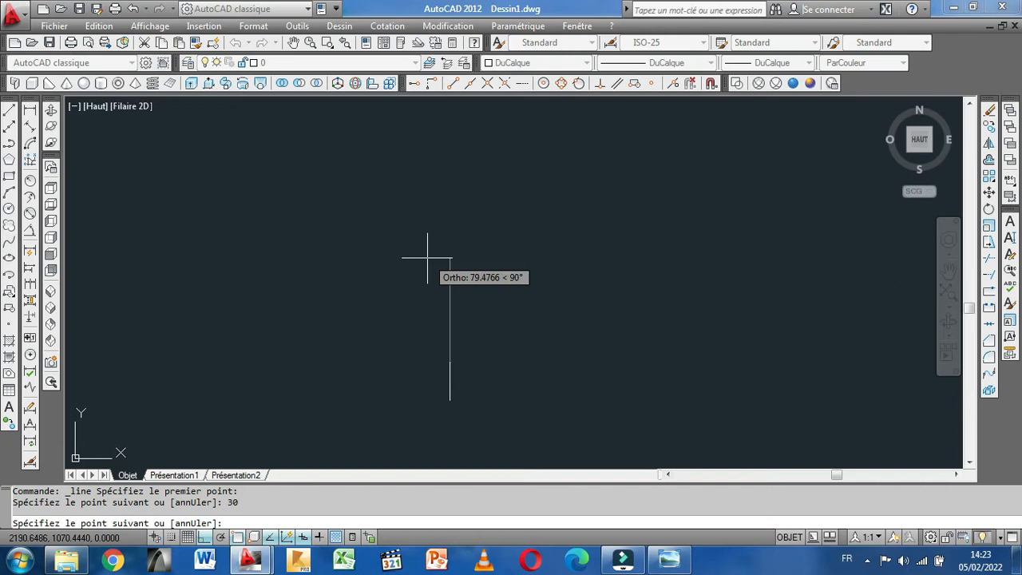
type("100")
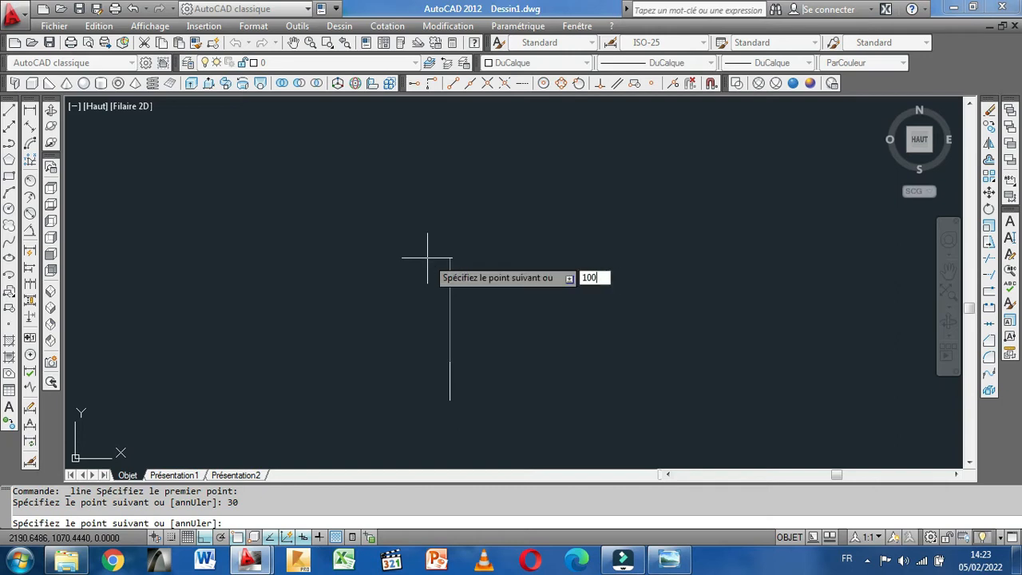
key("Return")
right_click(428, 257)
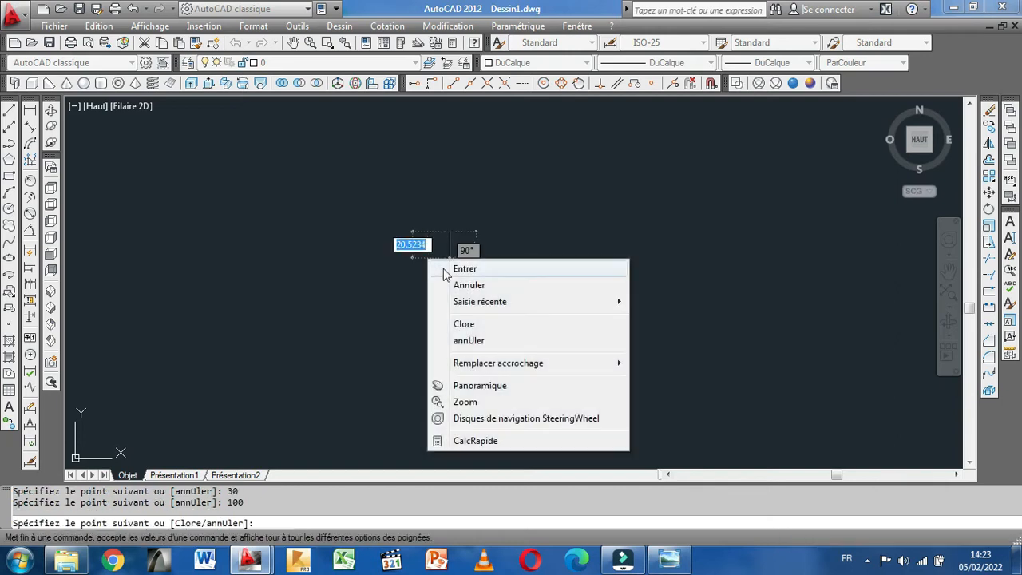
left_click(463, 269)
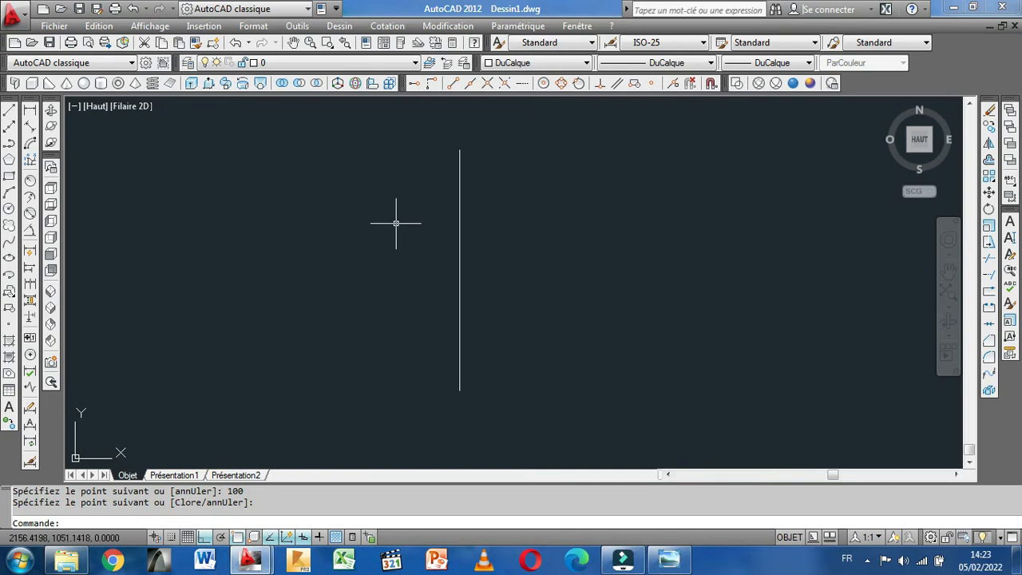
Draw a circle of radius 15 centred on the upper end of the centre line
left_click(9, 208)
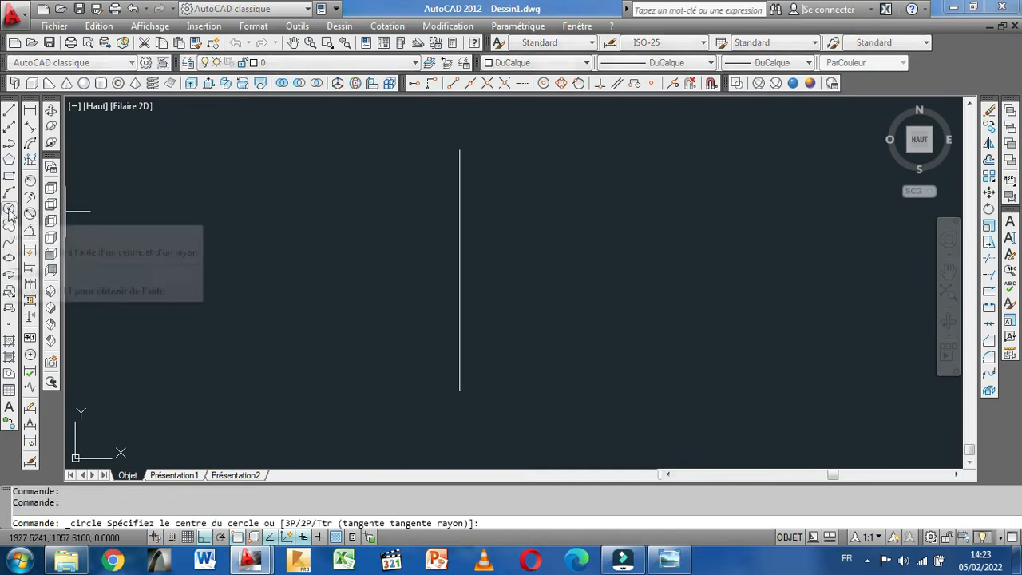
left_click(461, 149)
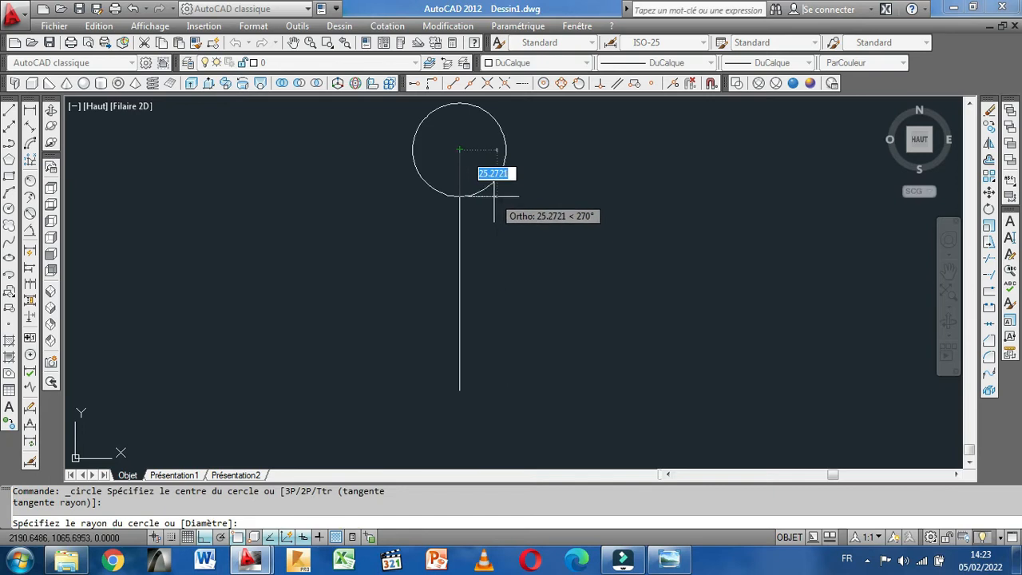
type("15")
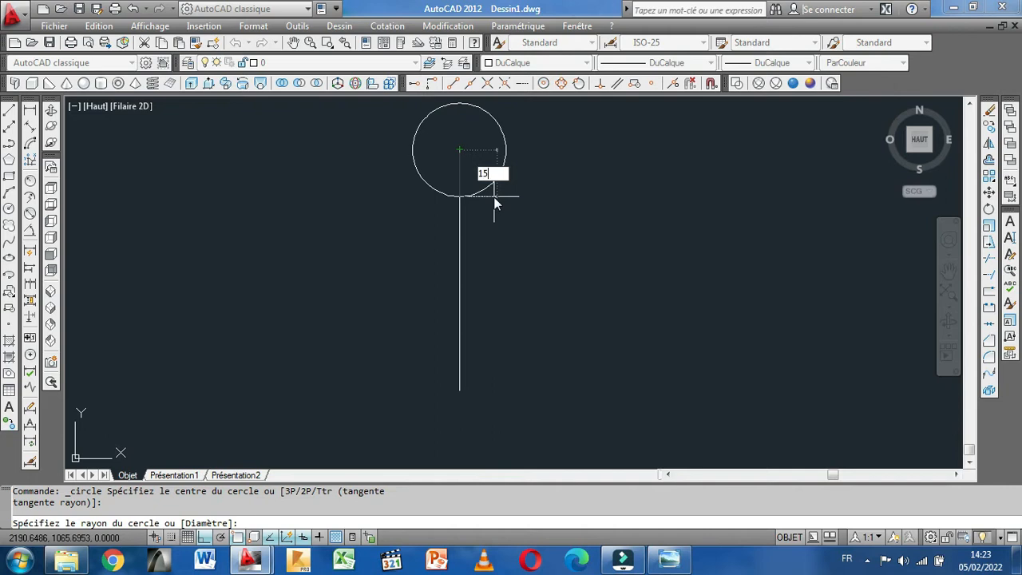
key("Return")
Add a concentric circle of radius 30 around the small circle at the centre line's upper end
right_click(495, 192)
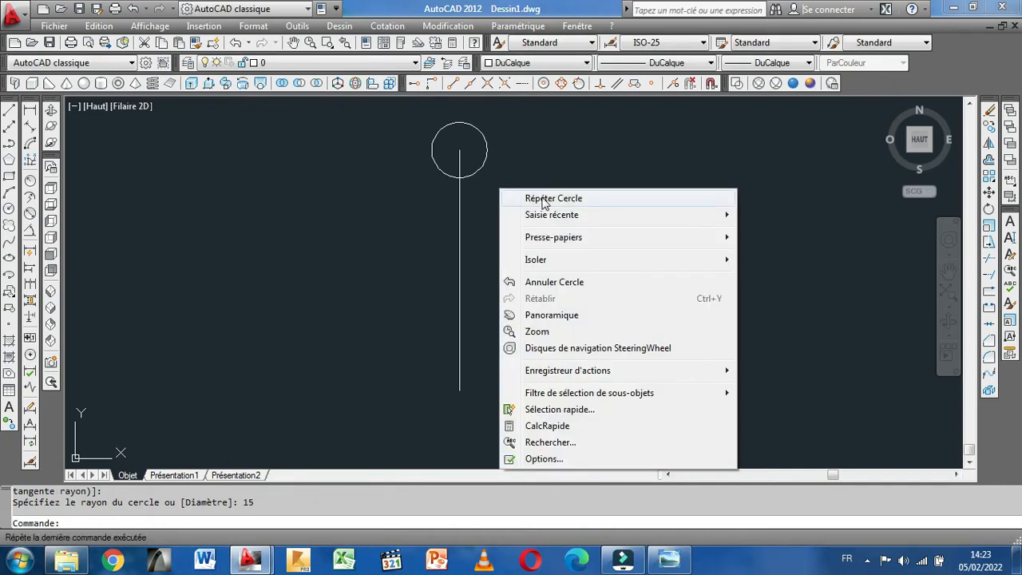
left_click(541, 198)
left_click(460, 149)
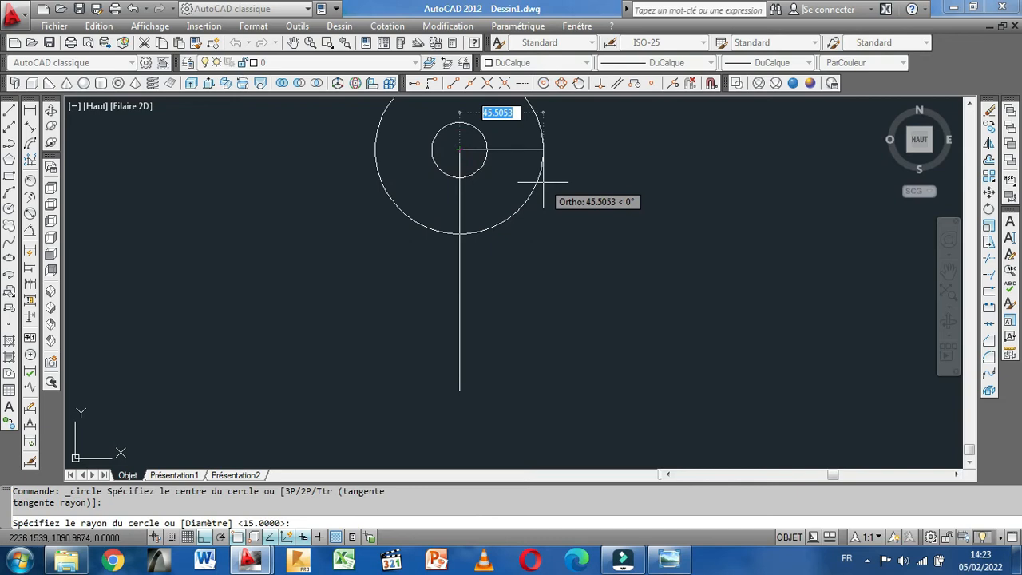
type("30")
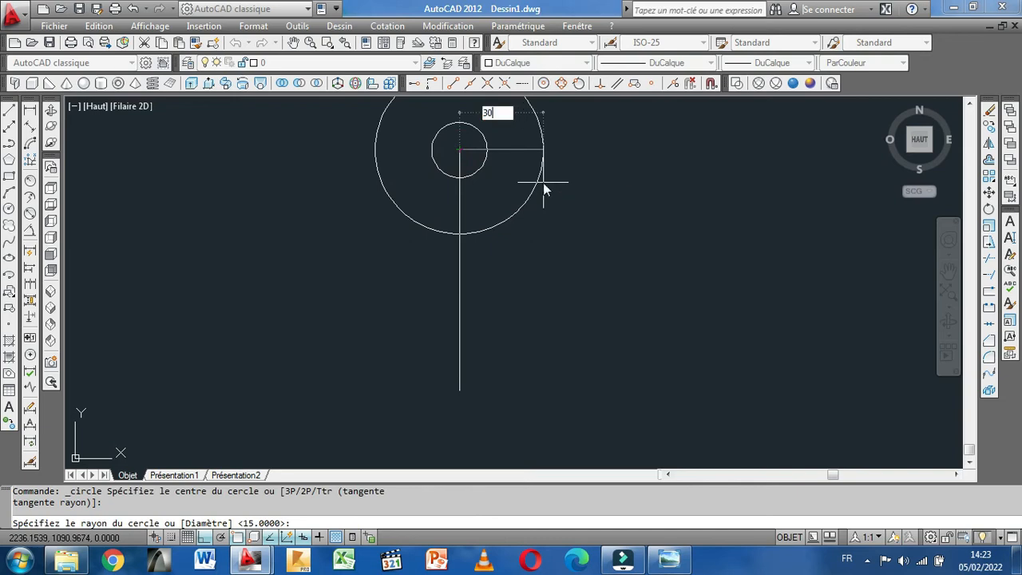
key("Return")
Draw a circle of radius 45 centred on the junction of the 30 and 100 unit centre line segments
middle_click_drag(474, 330, 459, 225)
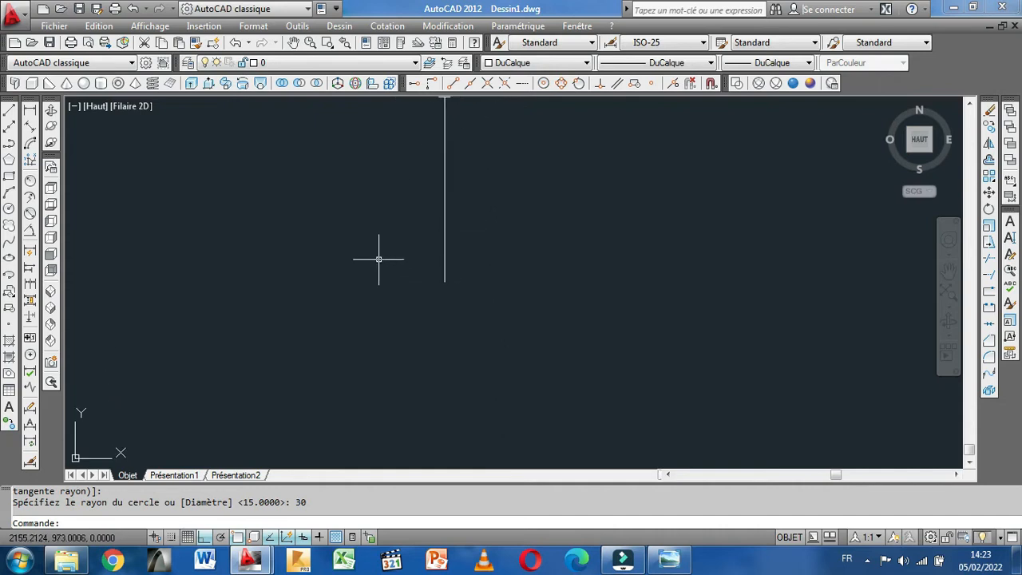
right_click(381, 263)
left_click(423, 270)
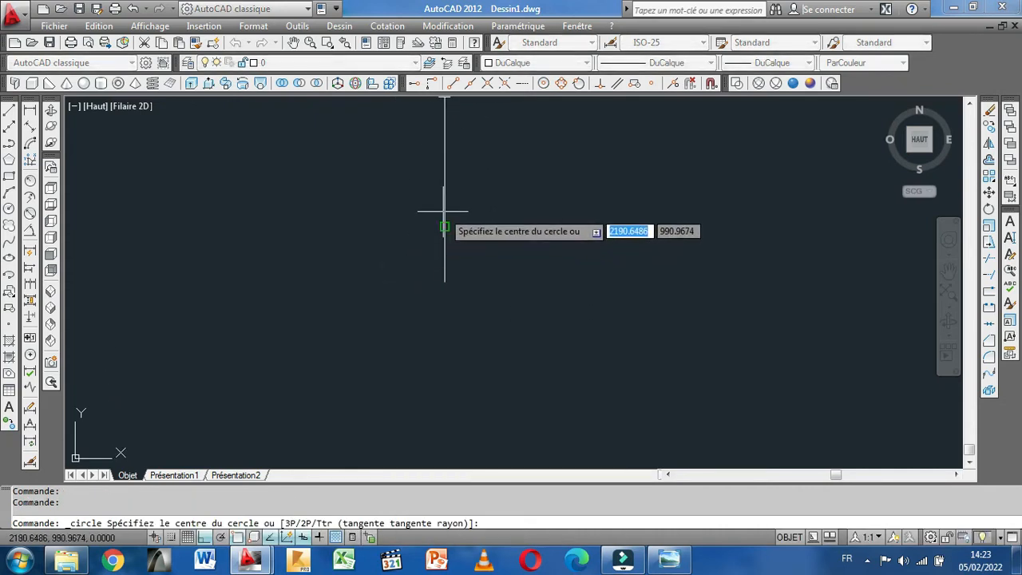
left_click(445, 226)
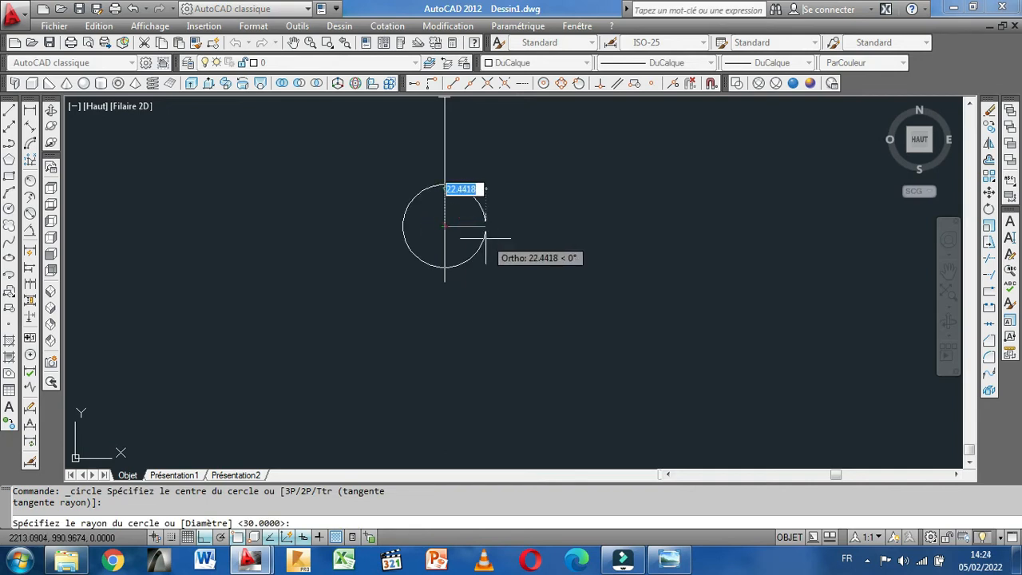
type("45")
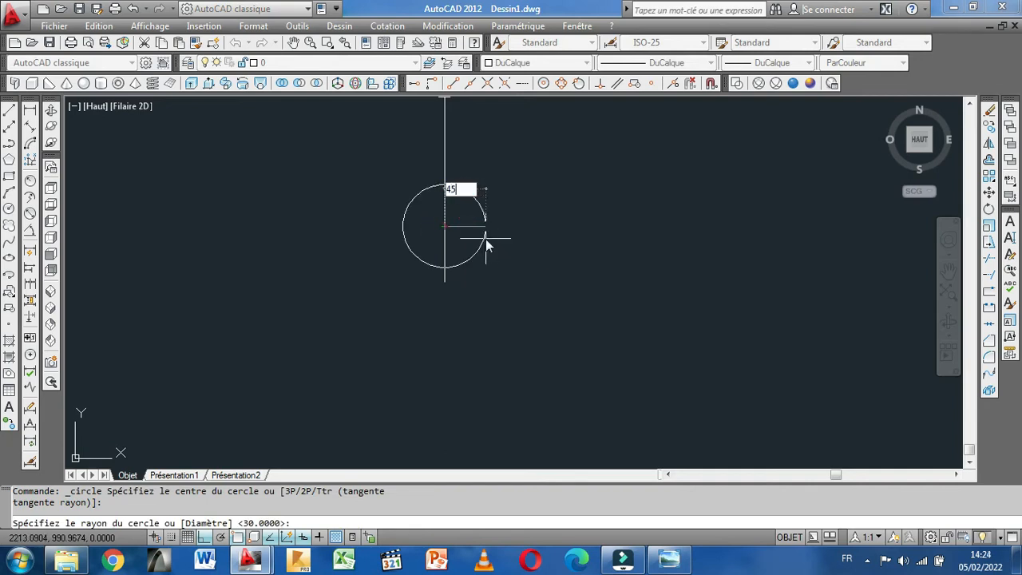
key("Return")
Add a concentric circle of radius 30 inside the radius 45 circle
right_click(485, 238)
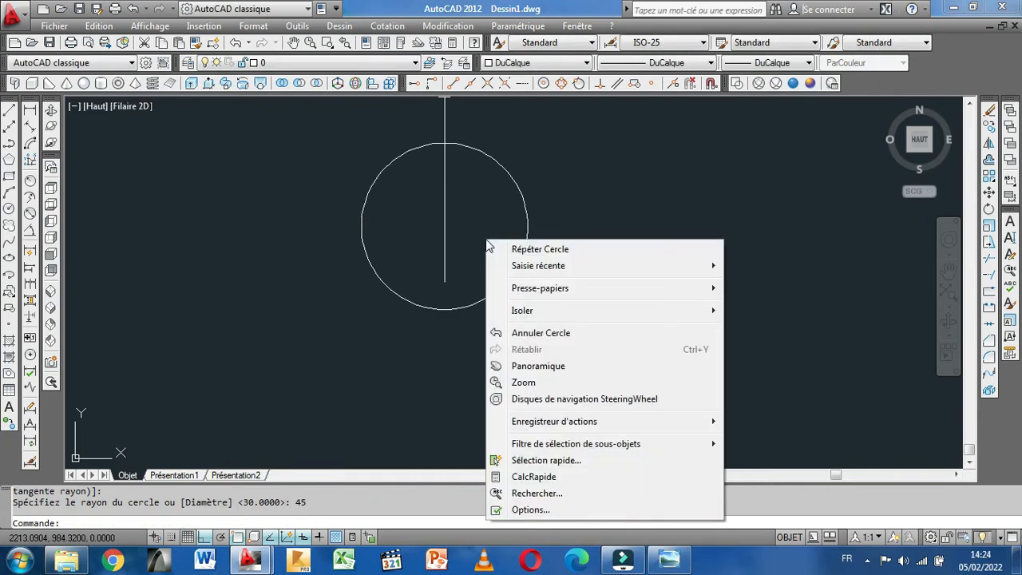
left_click(499, 245)
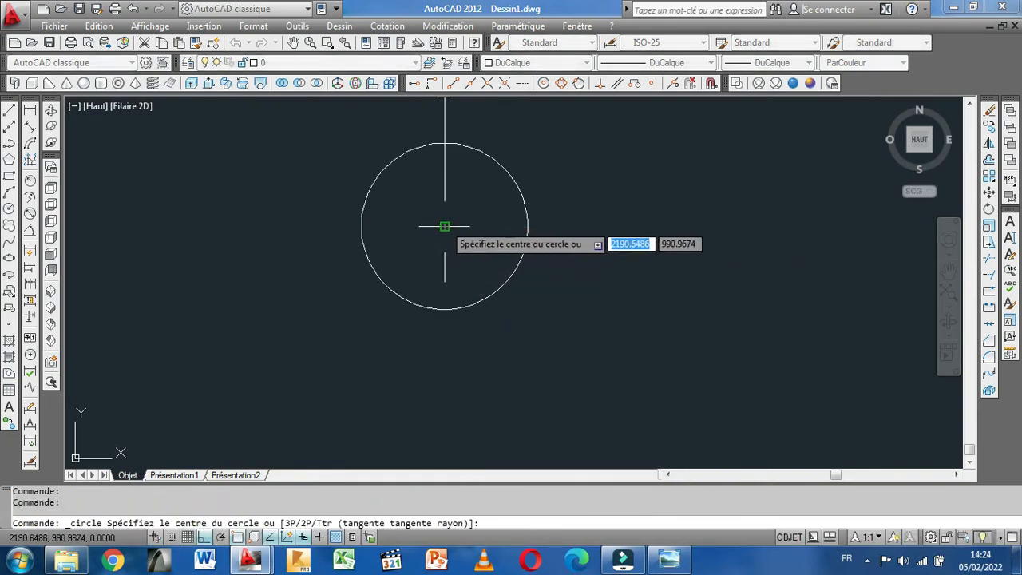
left_click(444, 227)
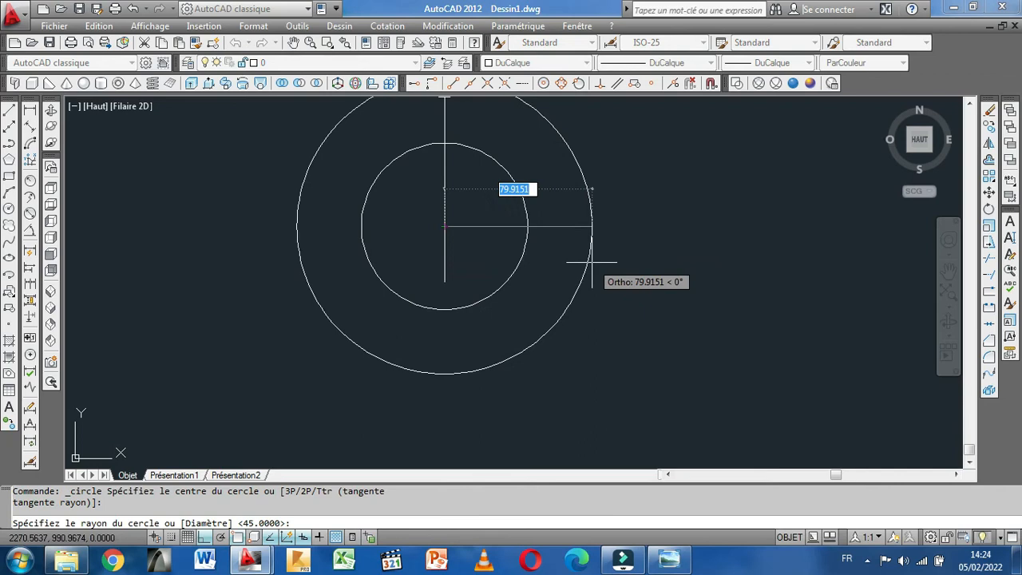
type("30")
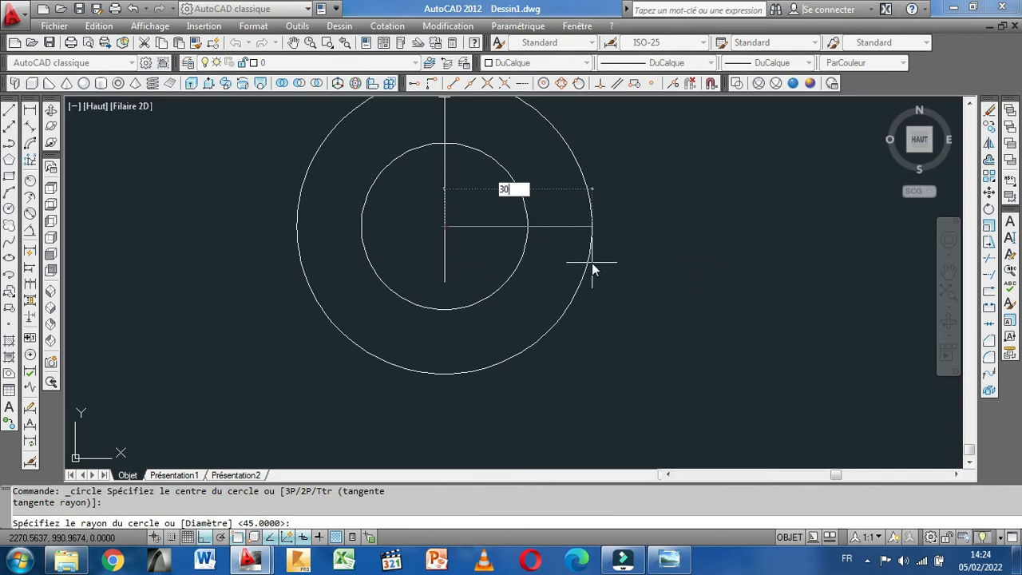
key("Return")
Draw a vertical line 30 units downwards from the right quadrant of the radius 45 circle
scroll(578, 277, "down", 3)
middle_click_drag(575, 280, 567, 322)
scroll(500, 255, "up", 1)
middle_click_drag(500, 255, 463, 258)
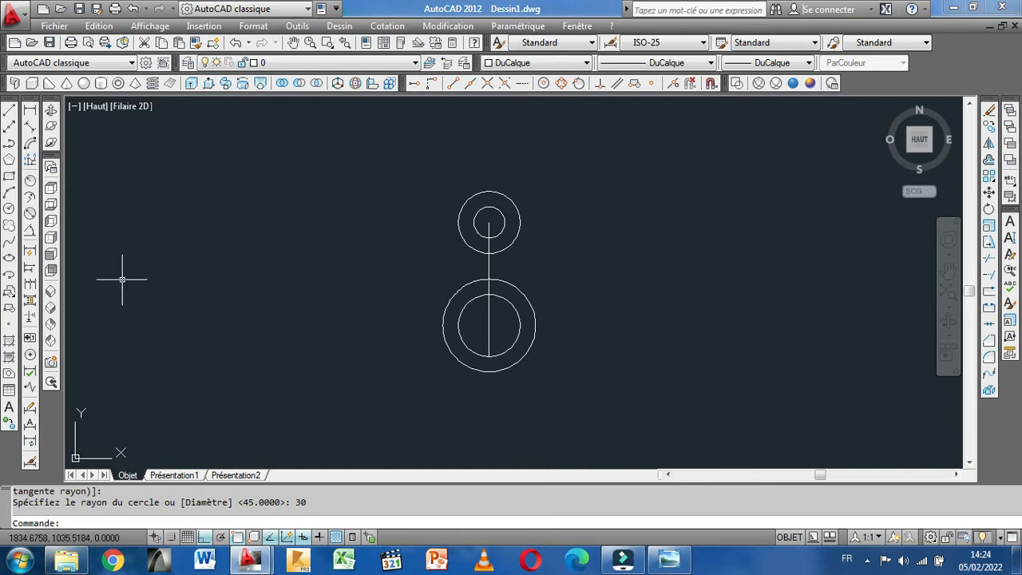
left_click(8, 111)
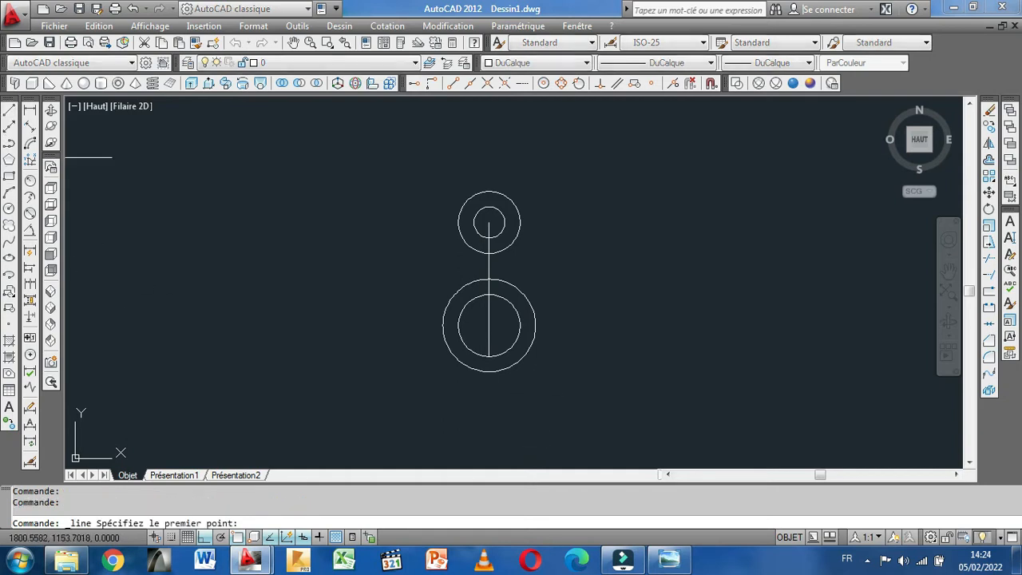
left_click(535, 325)
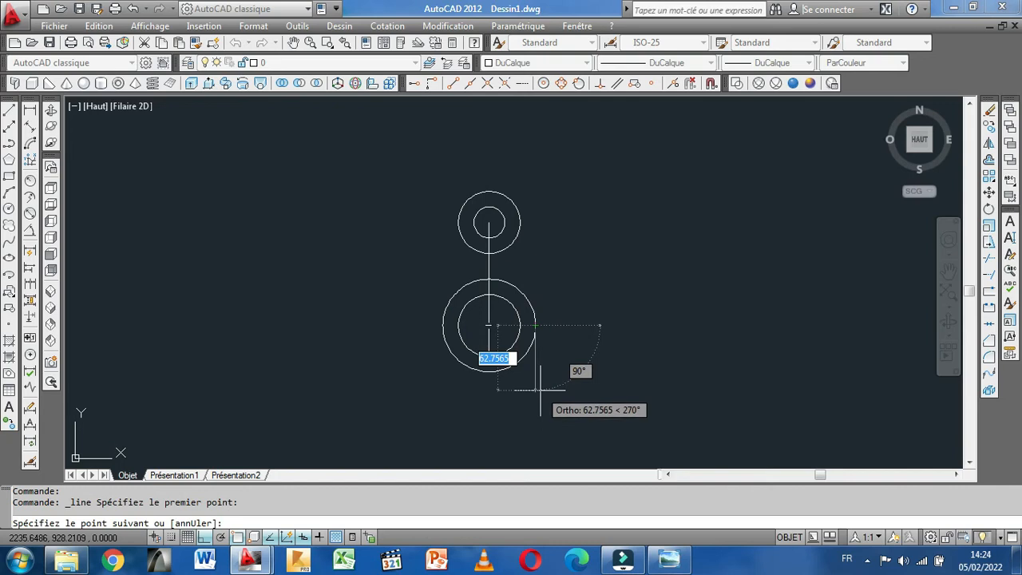
type("3")
key("Return")
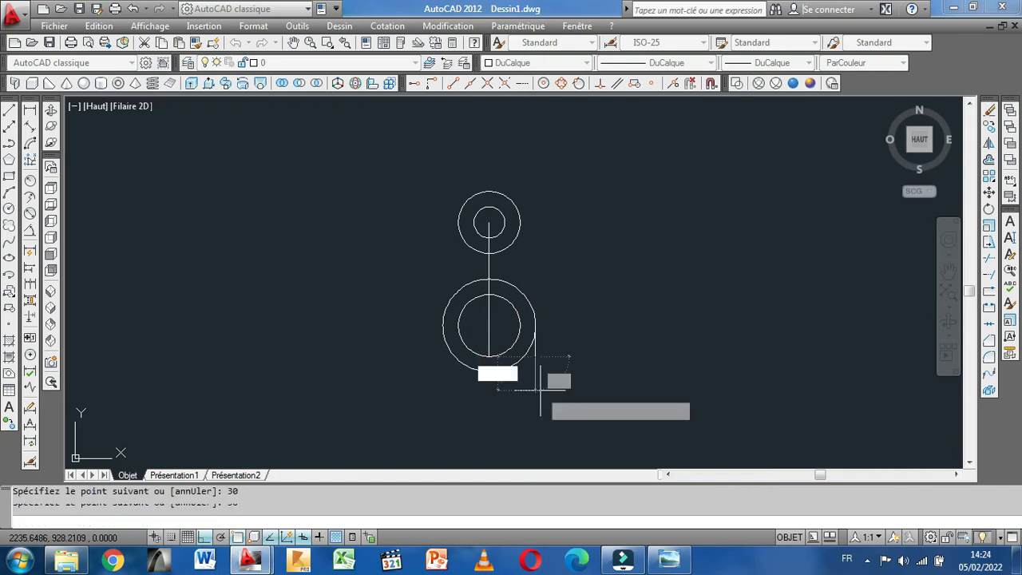
right_click(540, 392)
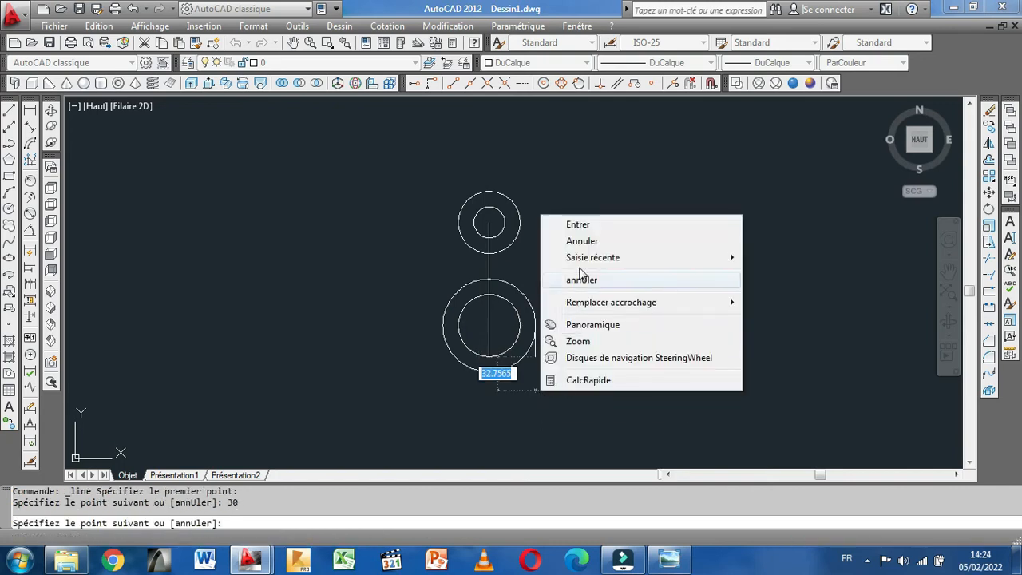
left_click(584, 225)
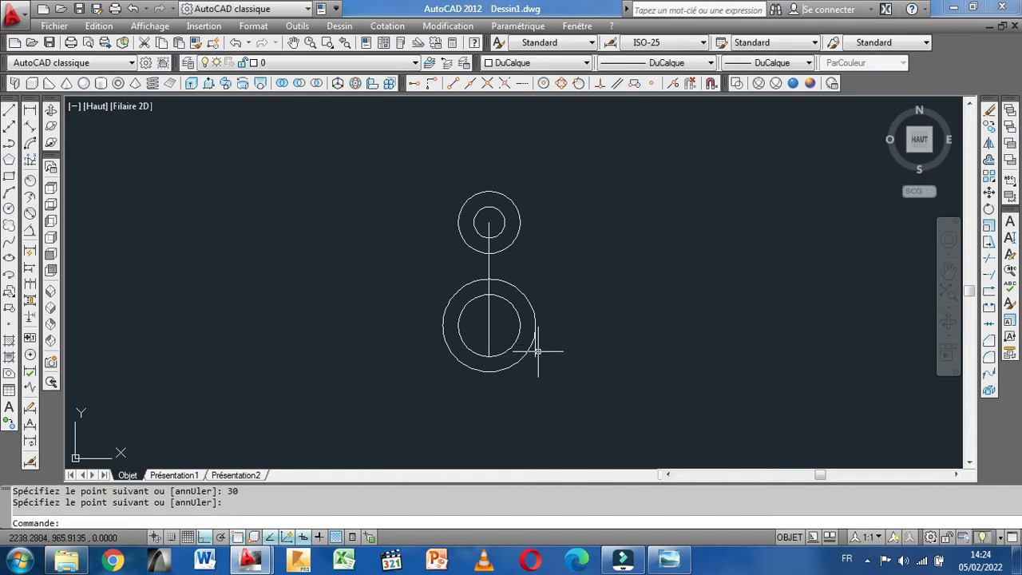
Copy the short vertical line from the right quadrant to the left quadrant of the radius 45 circle
left_click(535, 351)
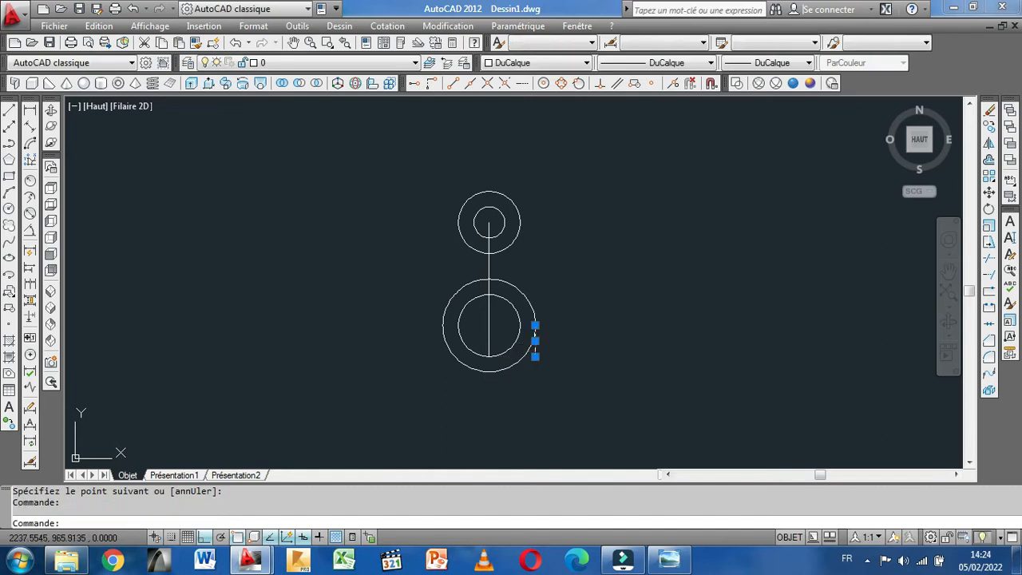
right_click(561, 312)
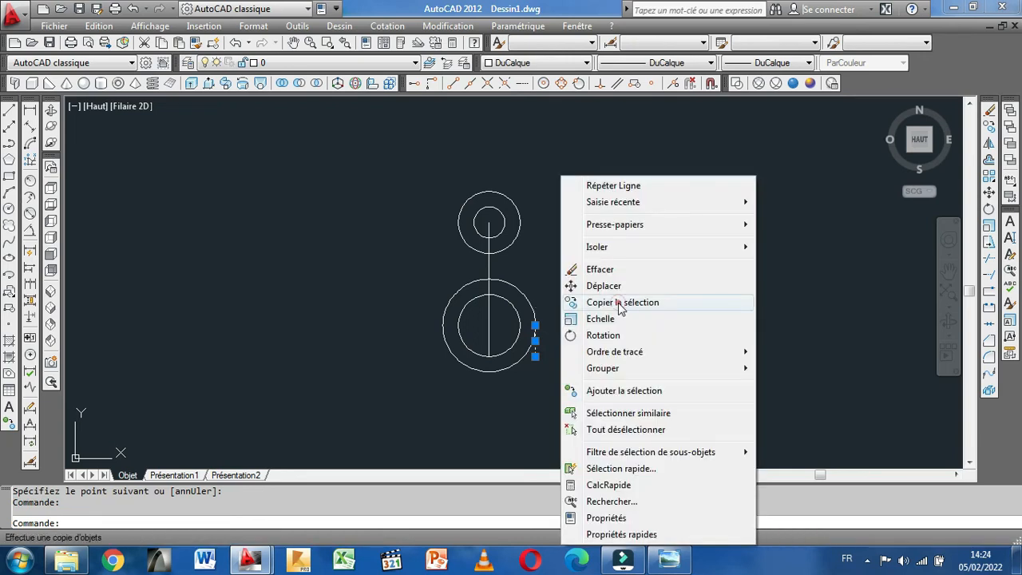
left_click(621, 303)
left_click(535, 323)
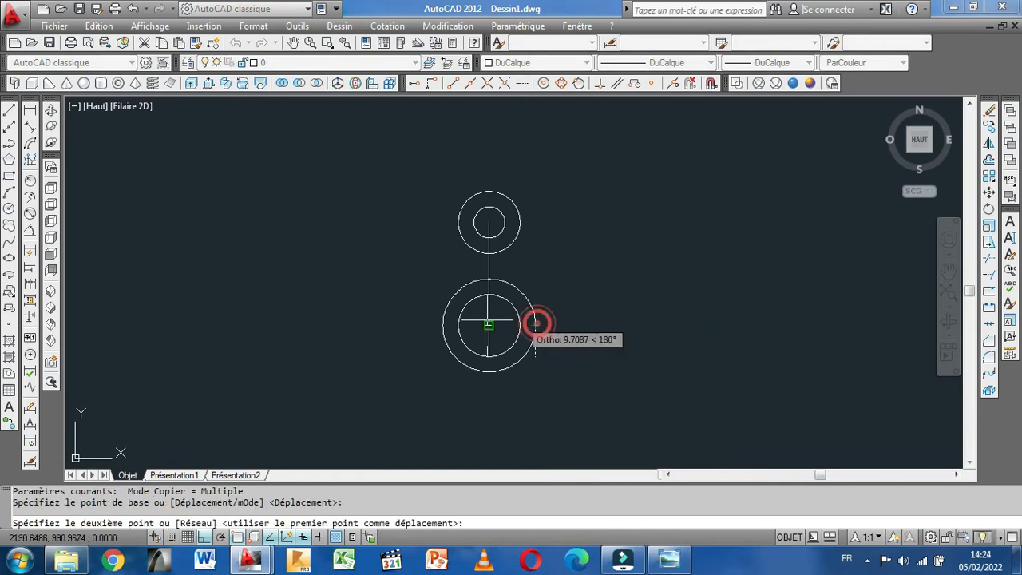
left_click(442, 325)
right_click(444, 325)
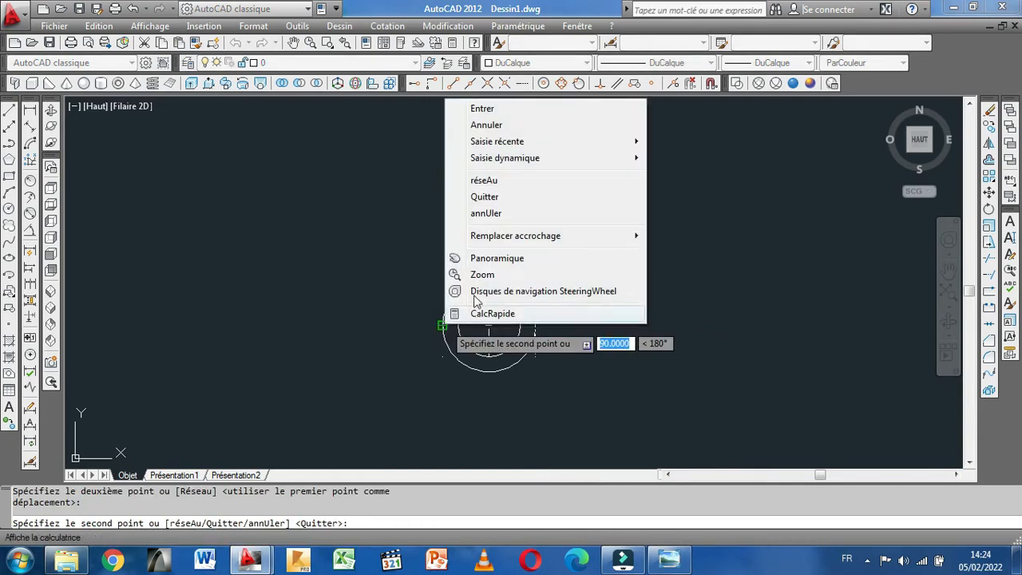
left_click(506, 109)
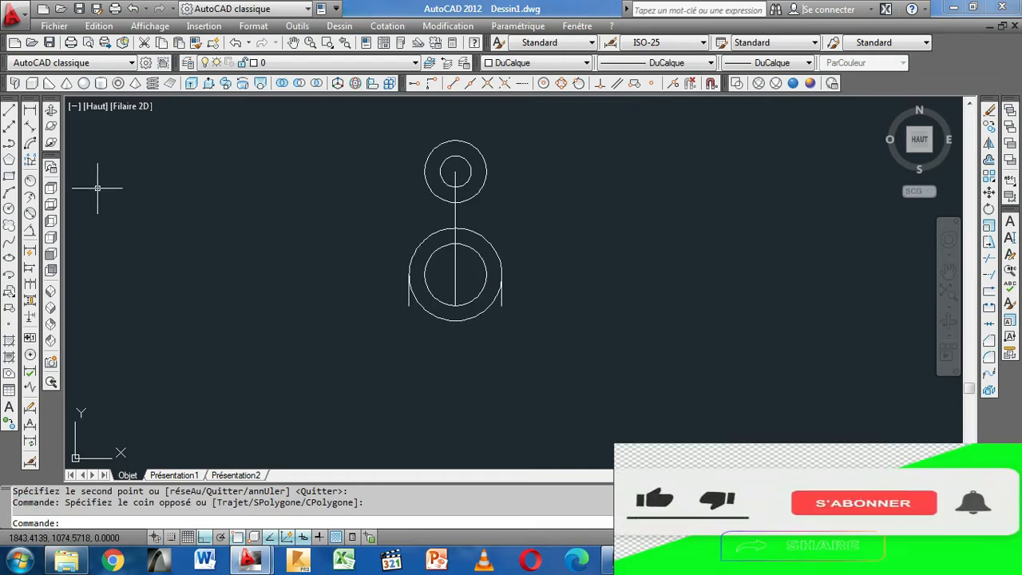
Draw the left prong's end: a line 15 units right from the left vertical's lower end, then up to the radius 30 circle's left quadrant
left_click(9, 114)
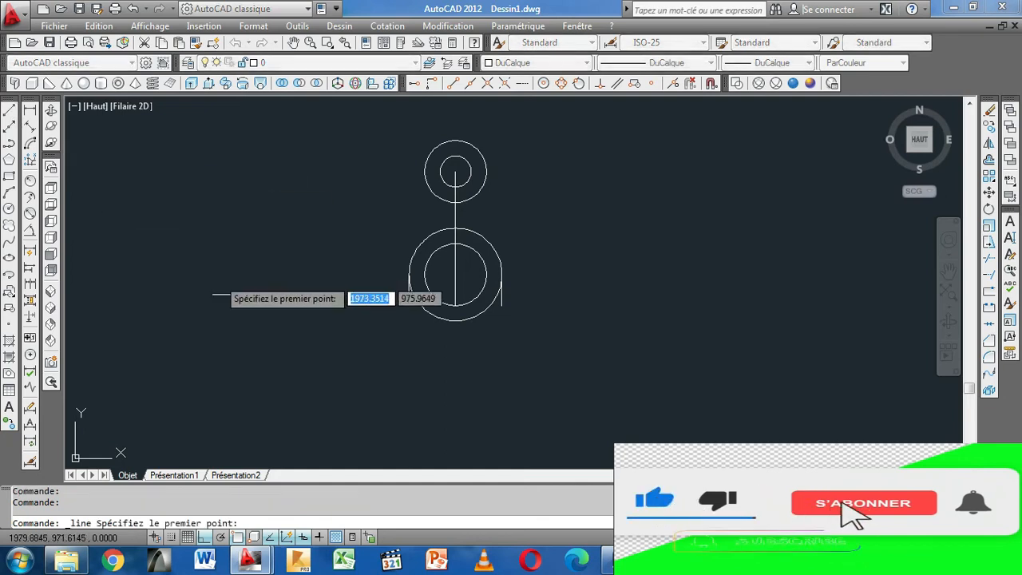
left_click(408, 306)
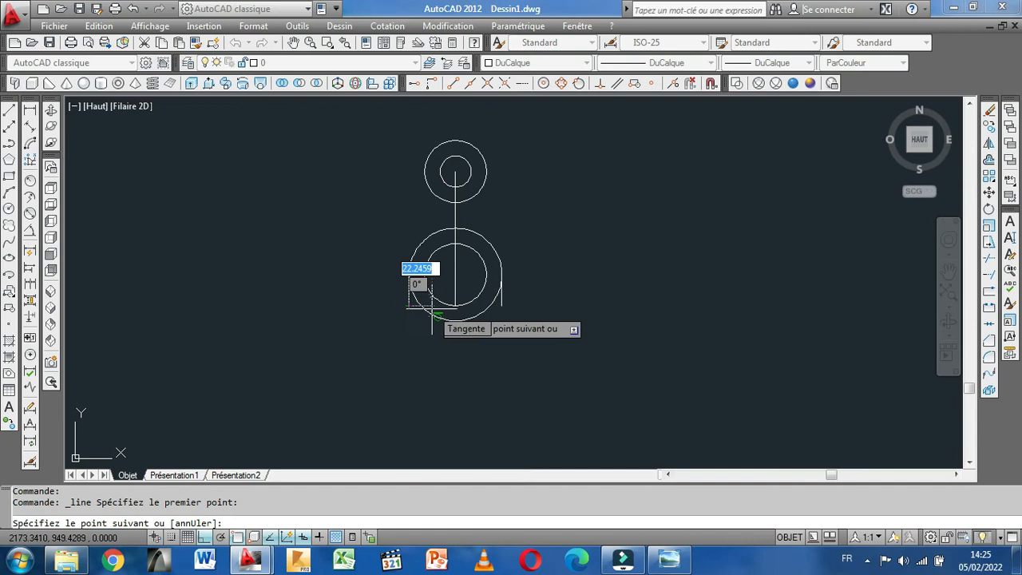
type("15")
key("Return")
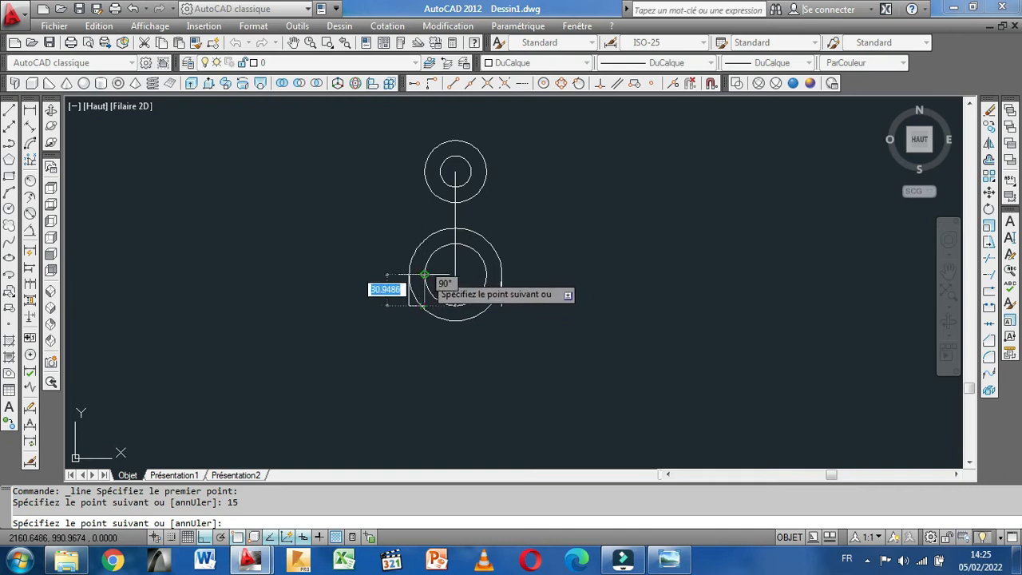
left_click(424, 274)
right_click(429, 276)
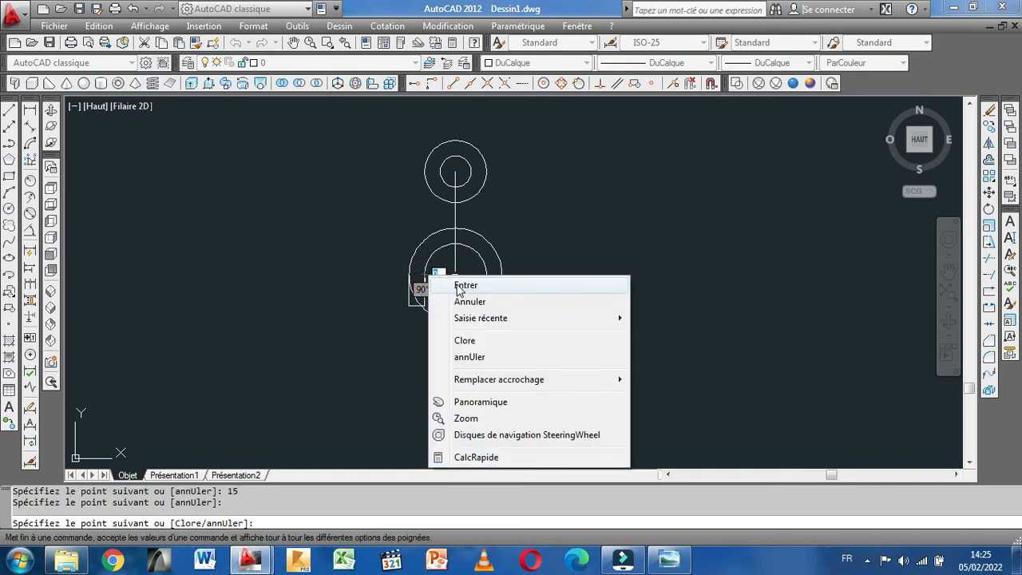
left_click(459, 286)
Draw the right prong's end: a line 15 units left from the right vertical's lower end, then up to the radius 30 circle's right quadrant
right_click(533, 281)
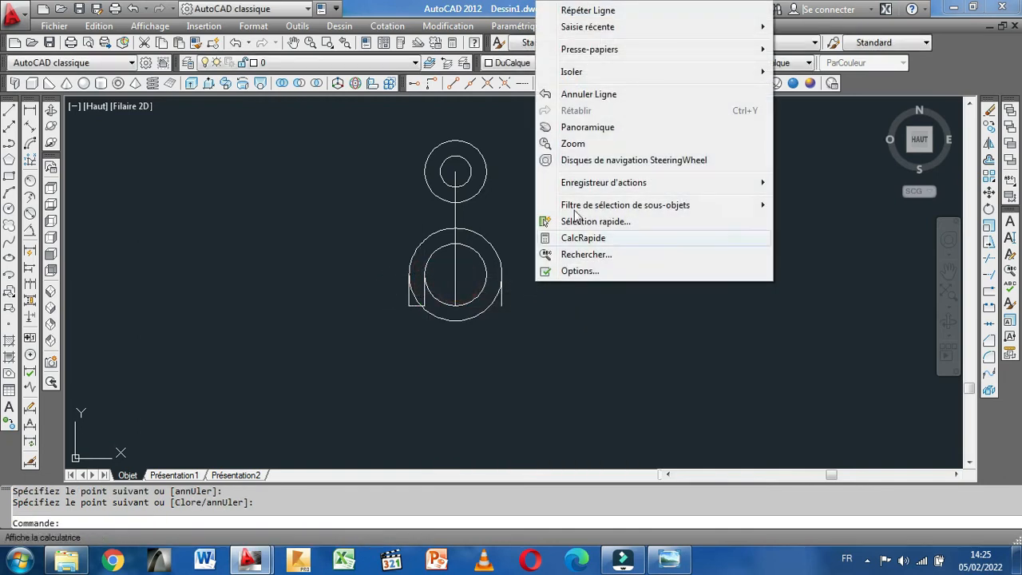
left_click(587, 11)
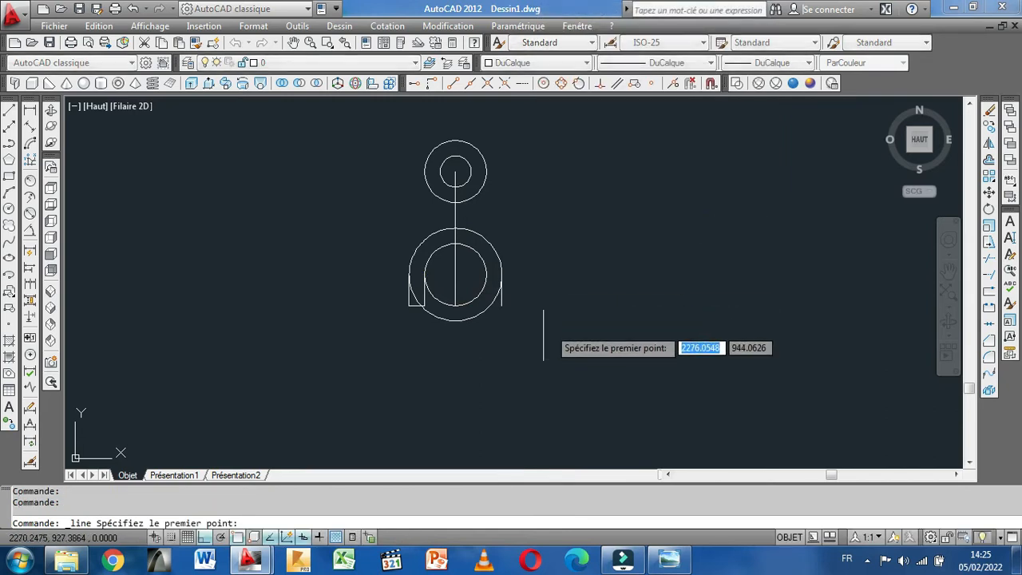
left_click(501, 306)
type("15")
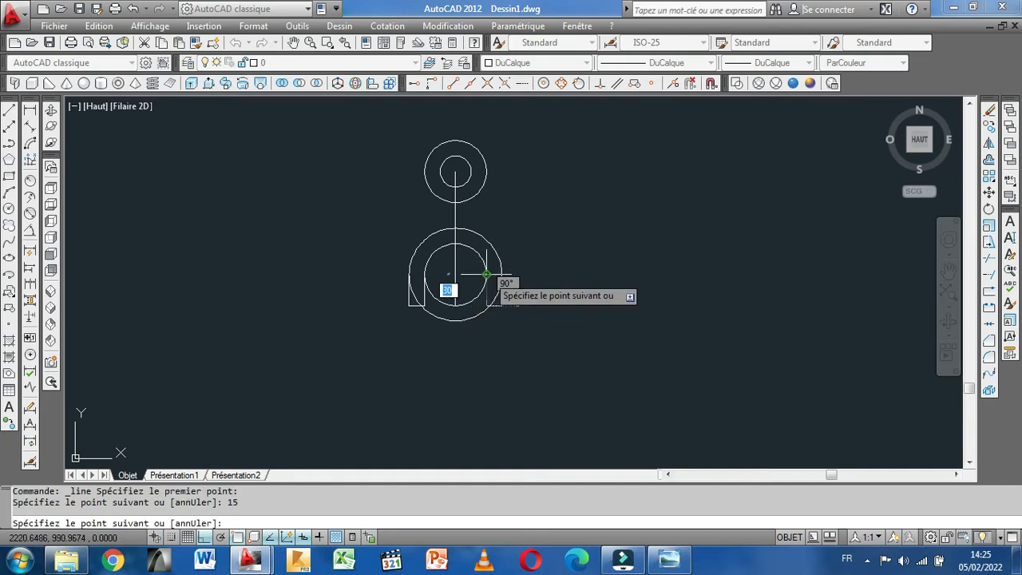
left_click(487, 274)
right_click(488, 275)
left_click(530, 292)
scroll(521, 298, "up", 3)
mouse_move(523, 291)
middle_mouse_down()
mouse_move(510, 310)
mouse_move(554, 308)
middle_mouse_up()
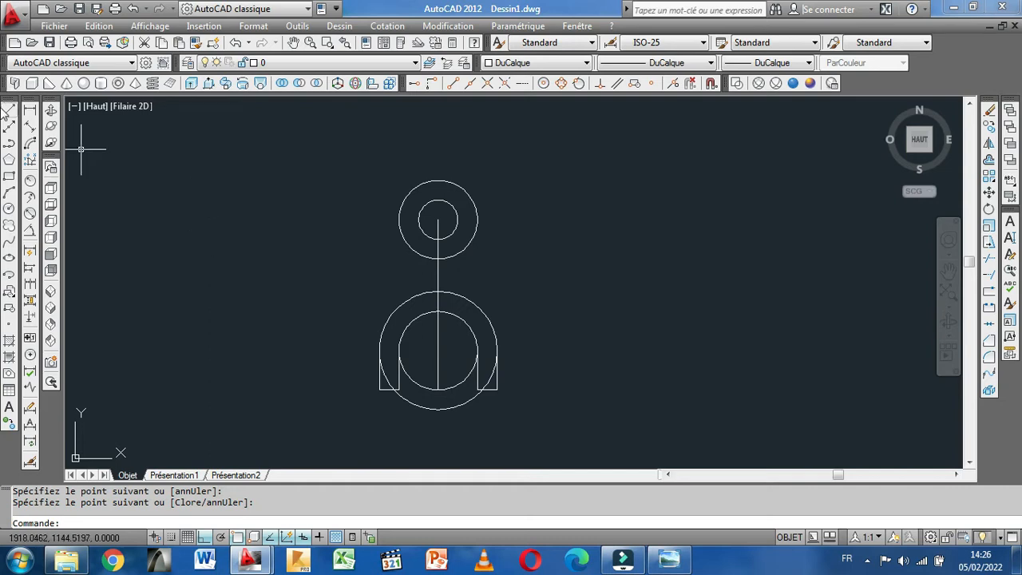
Draw a line tangent to the left sides of the radius 45 circle and the upper outer circle
left_click(9, 112)
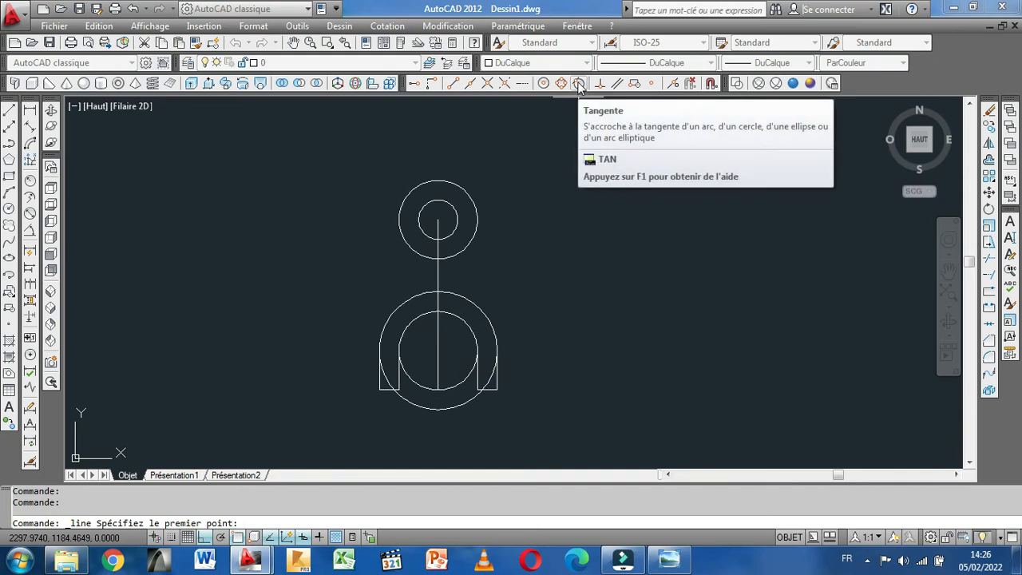
left_click(579, 85)
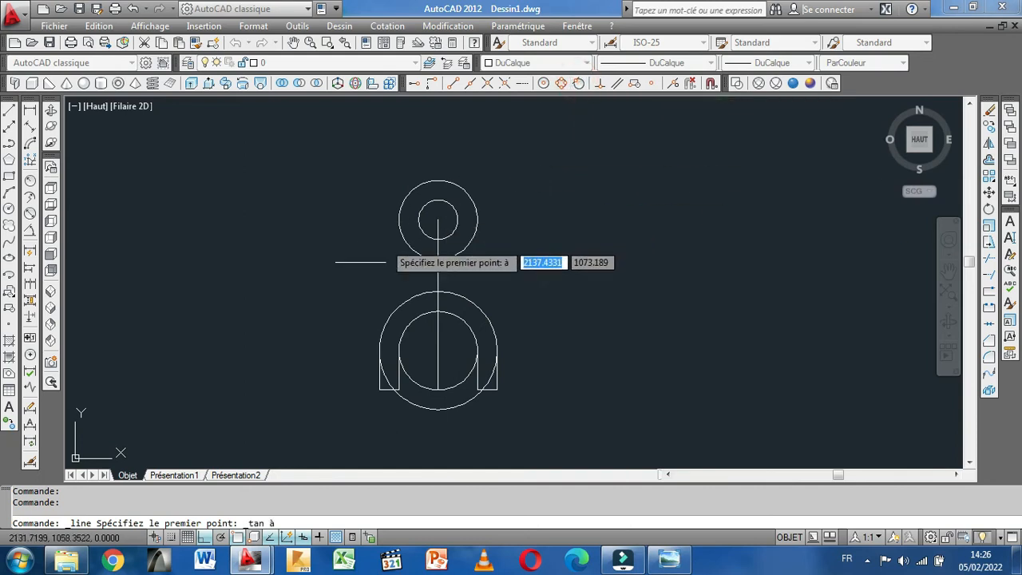
left_click(380, 337)
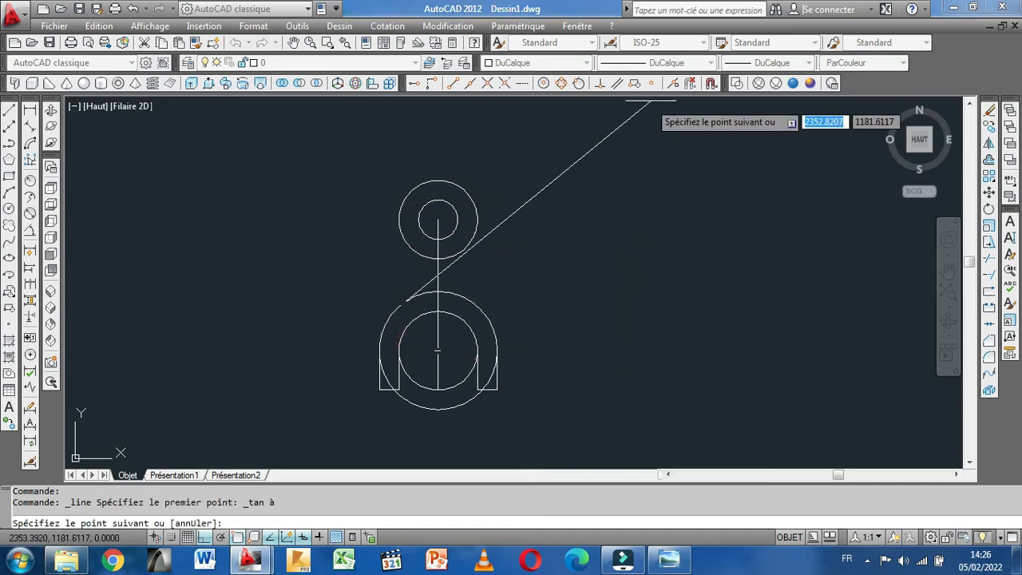
left_click(579, 85)
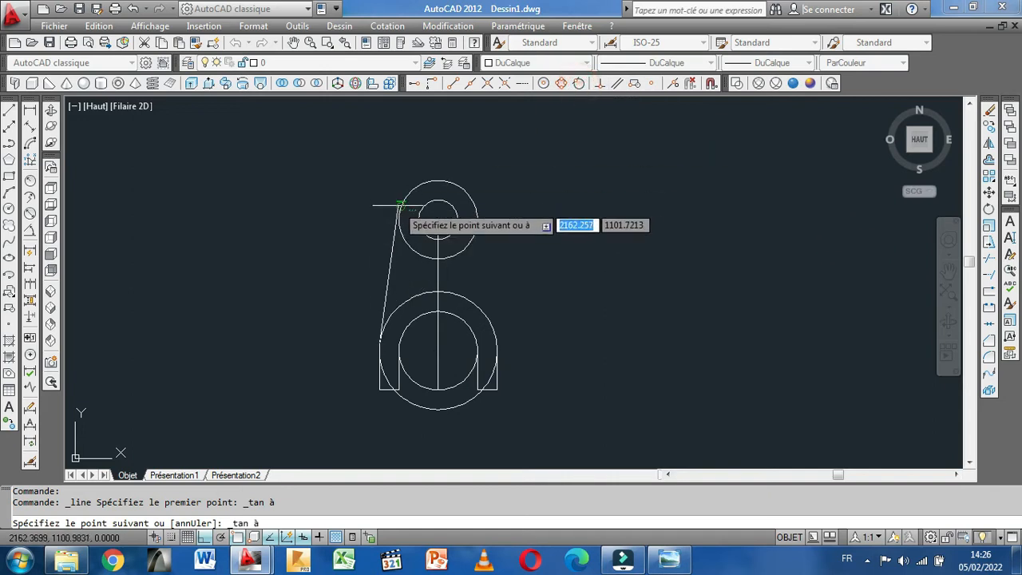
left_click(401, 204)
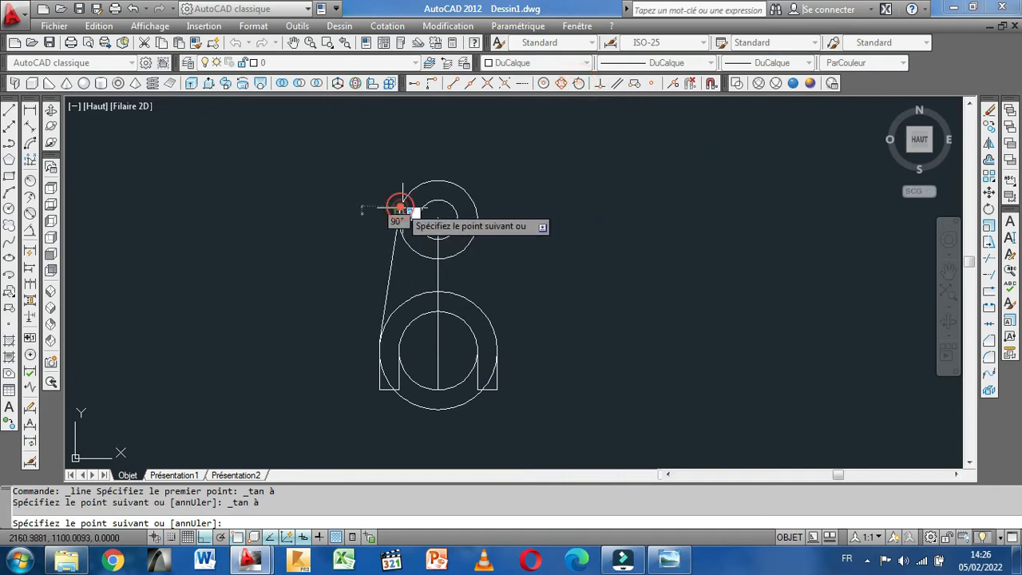
right_click(403, 208)
left_click(440, 219)
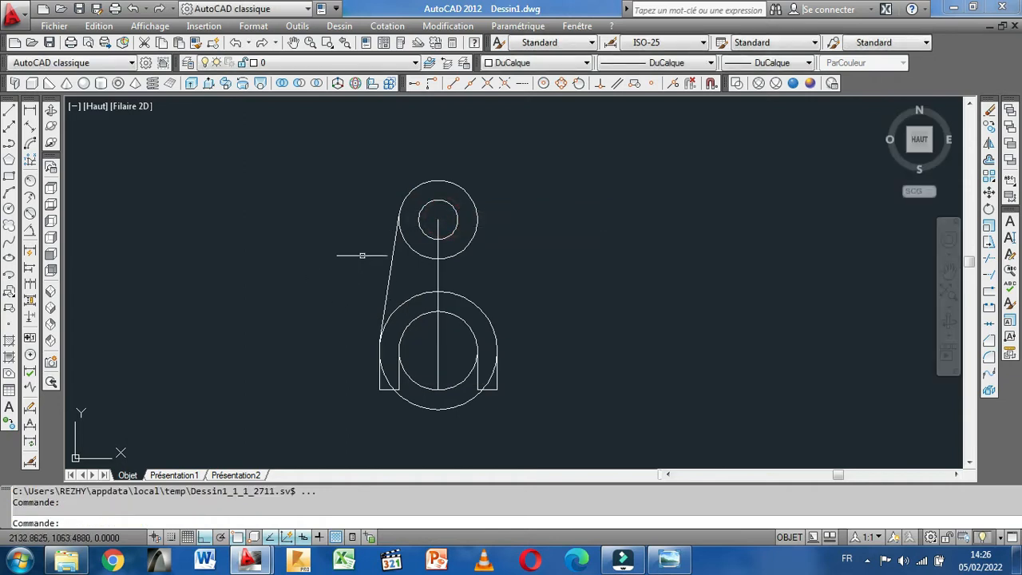
Draw a matching tangent line joining the right sides of the radius 45 circle and the upper outer circle
right_click(265, 208)
left_click(326, 212)
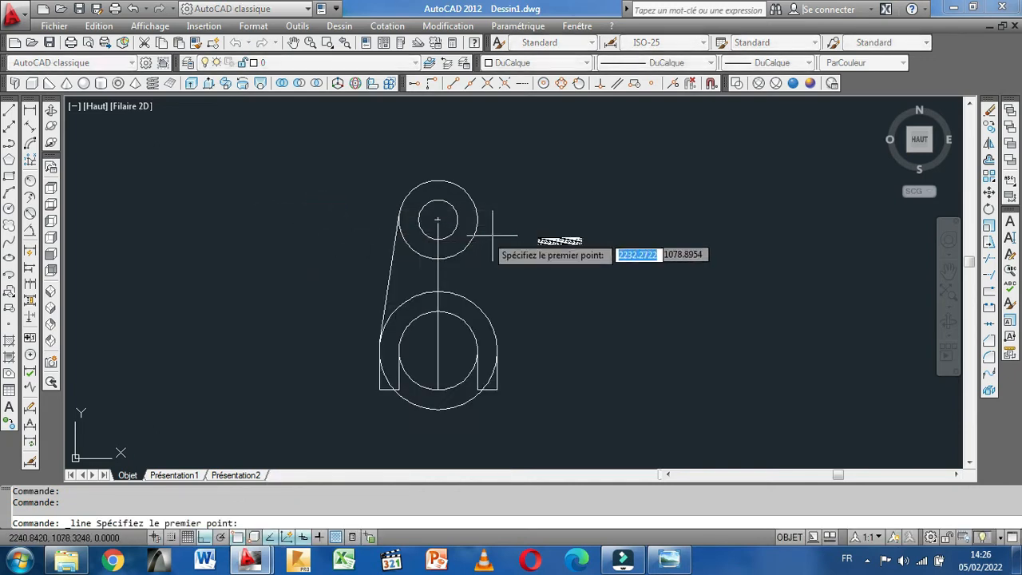
left_click(578, 85)
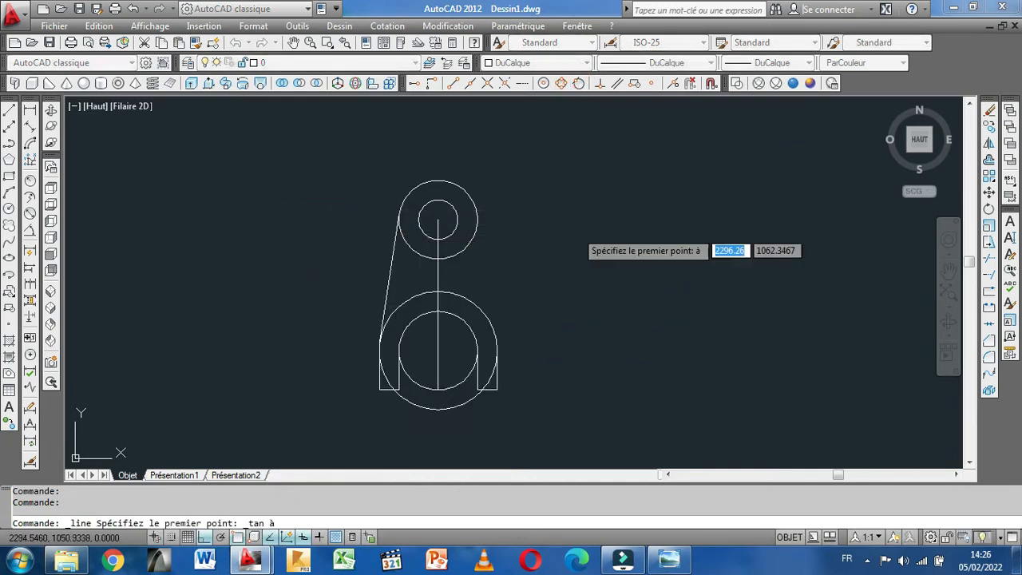
left_click(495, 336)
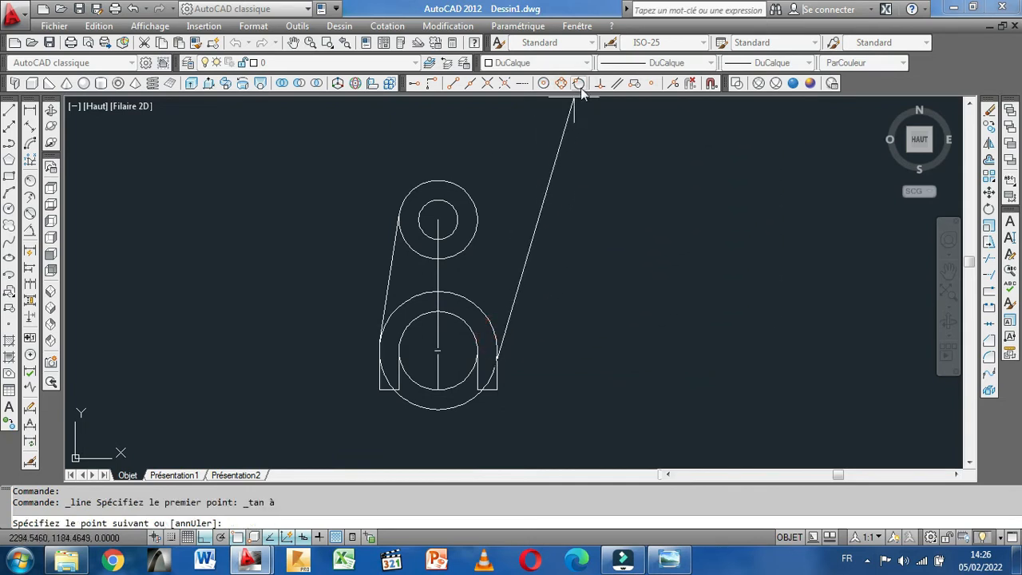
left_click(479, 213)
right_click(479, 213)
left_click(516, 223)
middle_click_drag(520, 253, 503, 241)
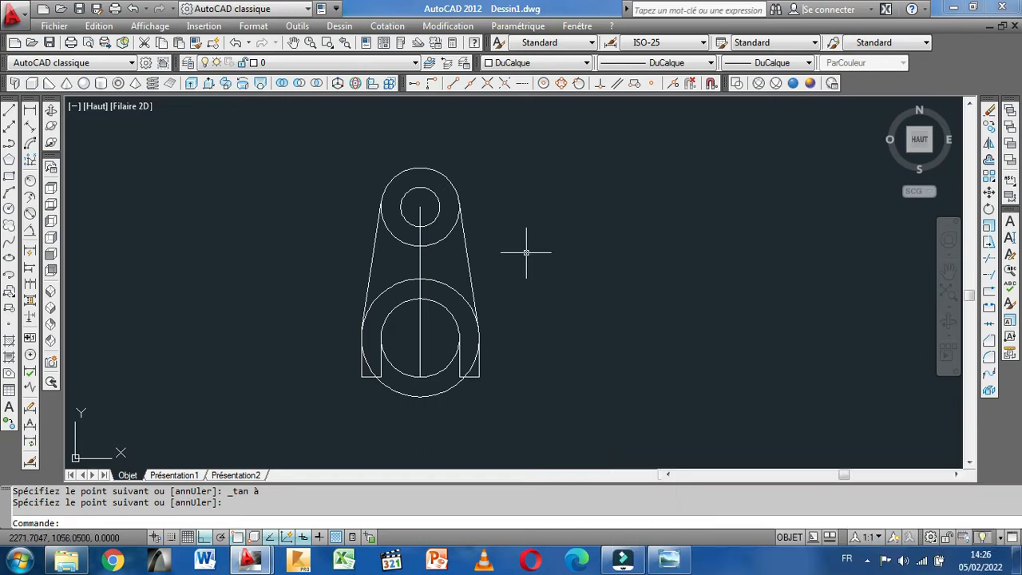
Trim away the lower halves of the radius 45 and radius 30 circles, including the arc pieces inside both prongs
left_click(990, 262)
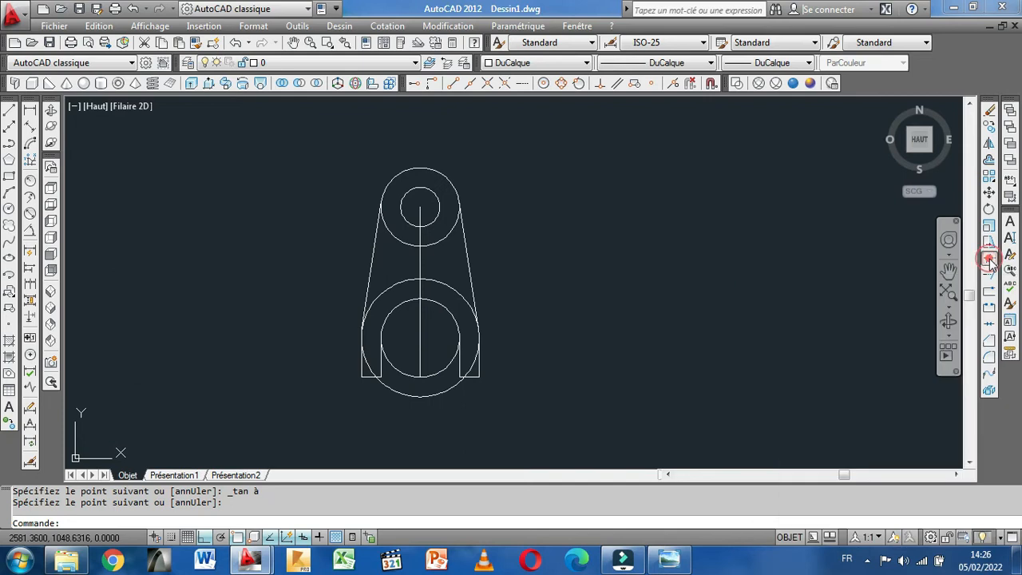
key("Return")
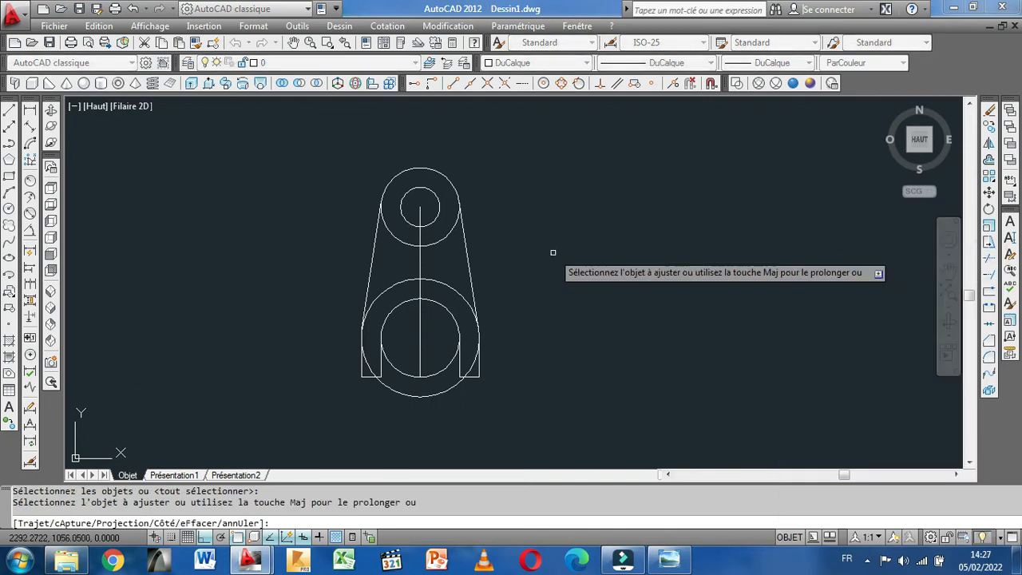
scroll(488, 369, "up", 3)
middle_click_drag(504, 369, 645, 350)
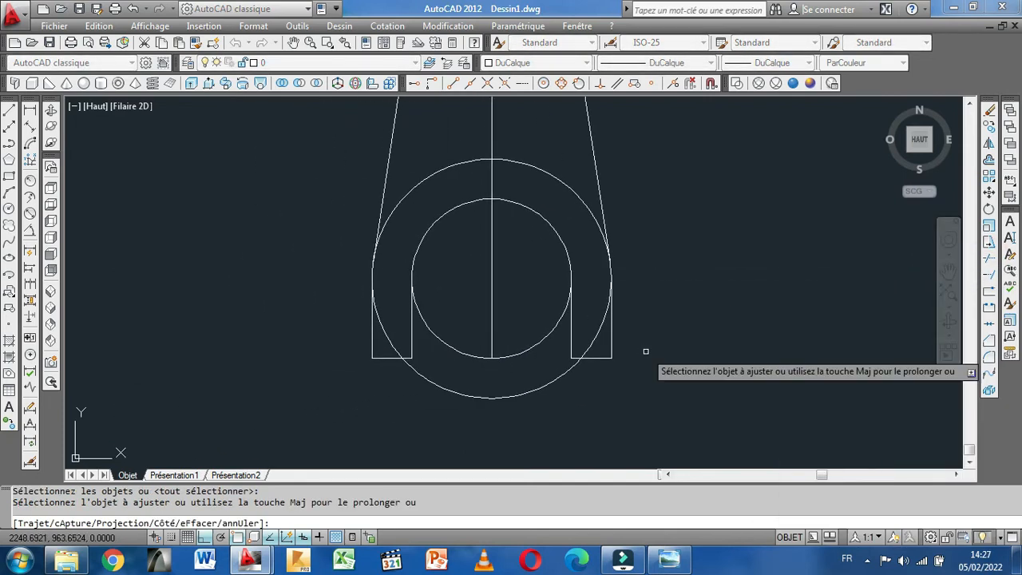
left_click(531, 393)
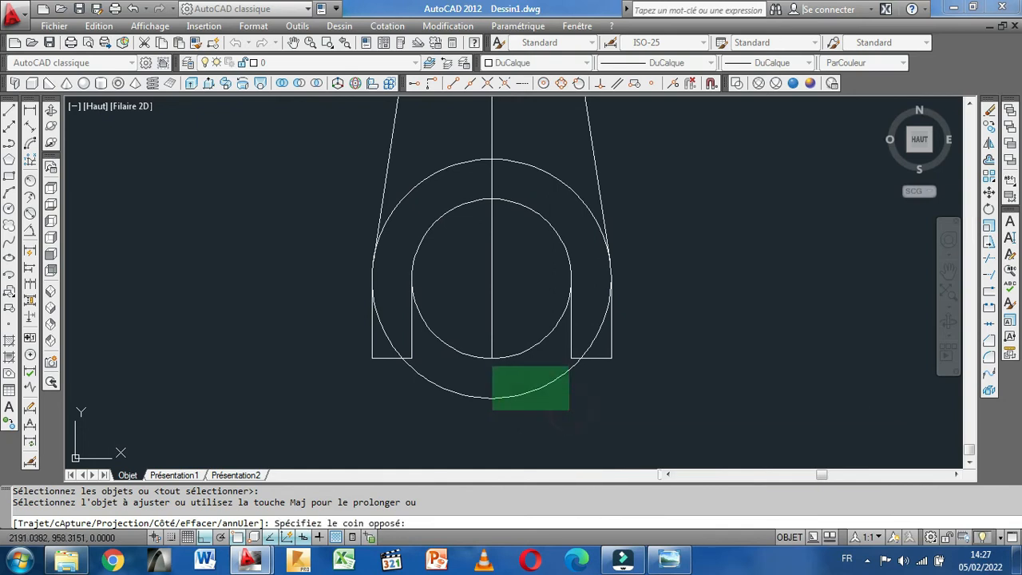
left_click(449, 324)
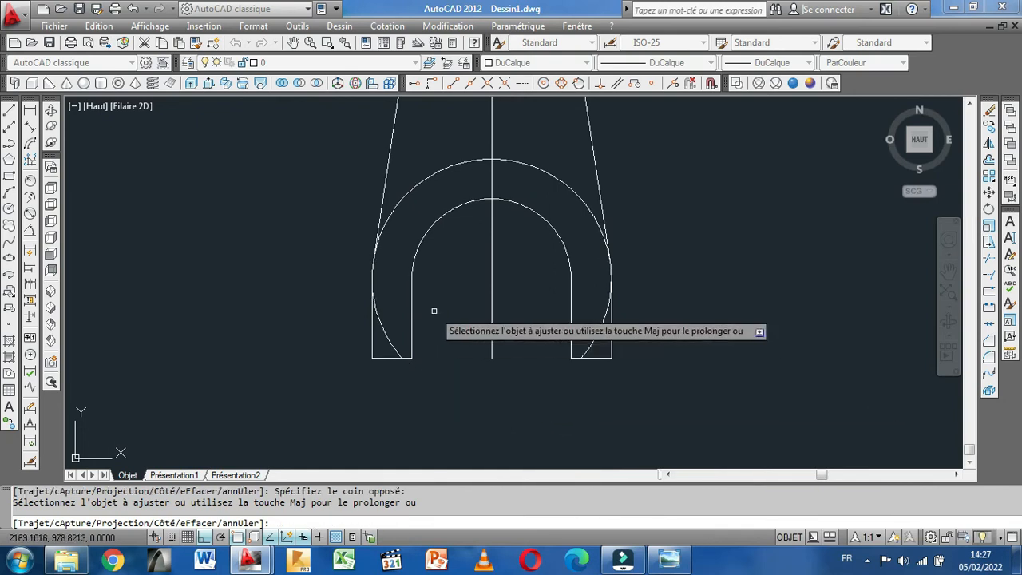
left_click(387, 333)
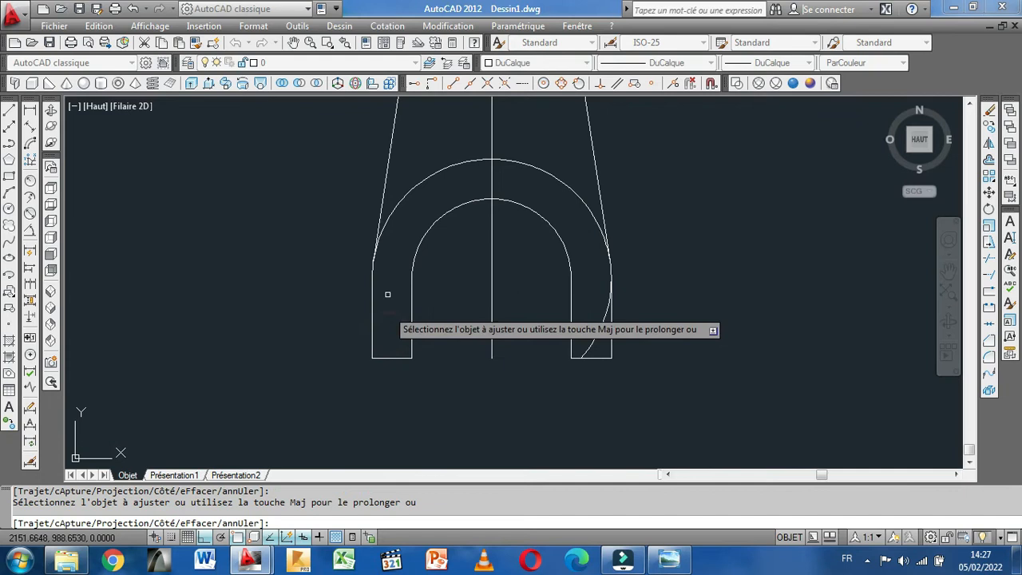
scroll(403, 216, "down", 2)
left_click(519, 293)
Trim the upper outer circle's lower arc and the remaining radius 45 arc between the two tangent lines
middle_click_drag(558, 191, 529, 308)
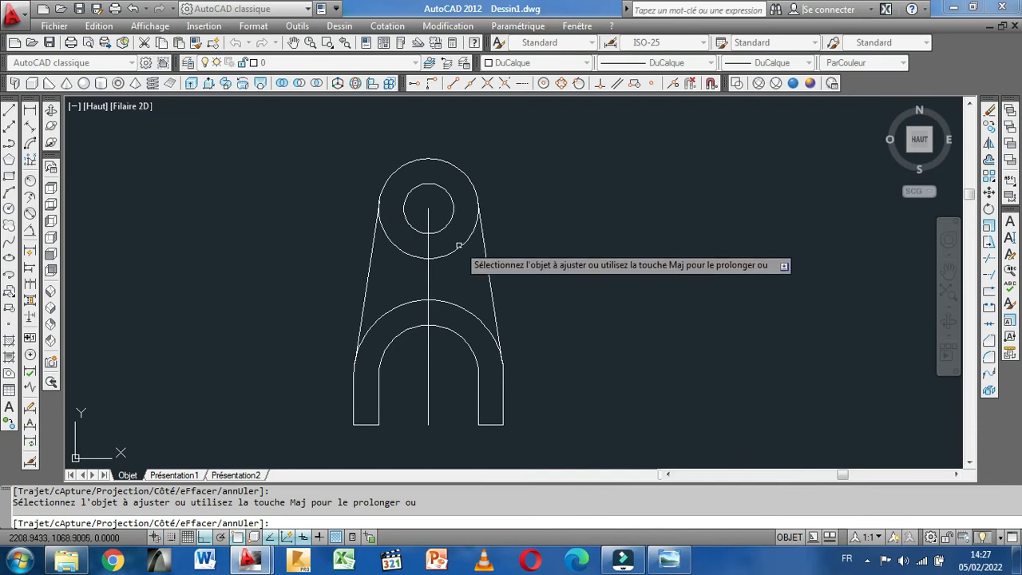
left_click(458, 247)
left_click(397, 248)
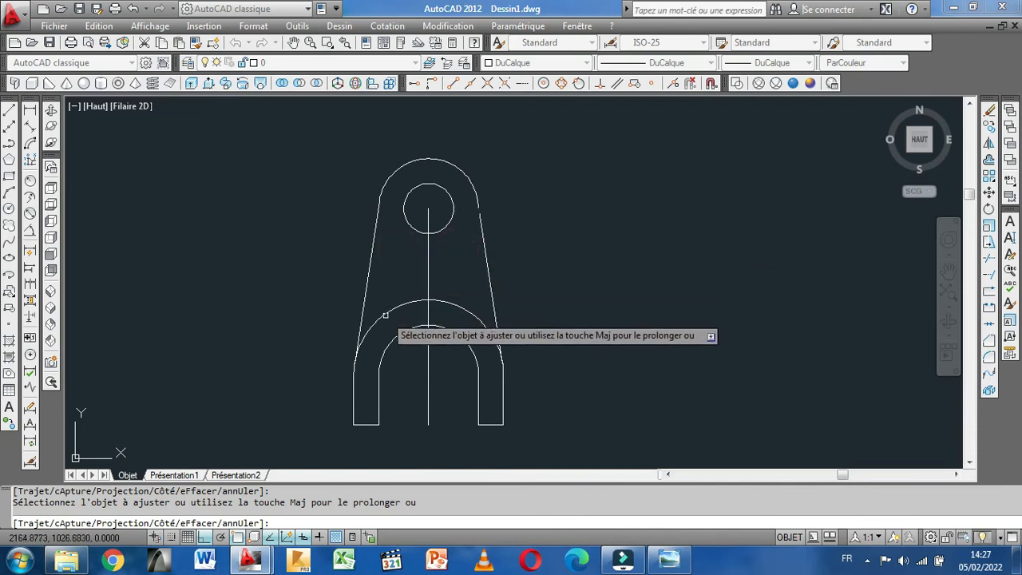
left_click(467, 312)
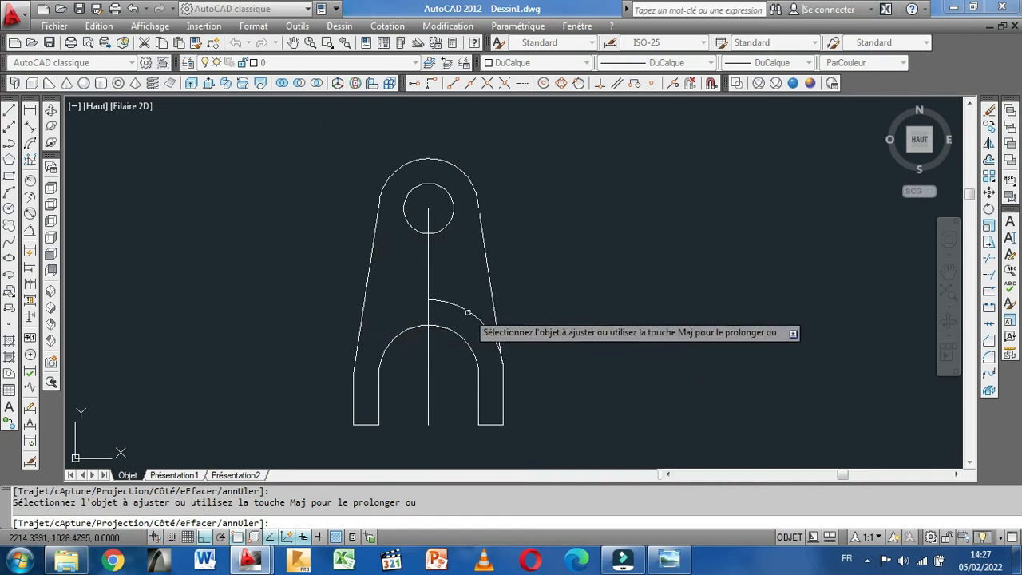
right_click(465, 265)
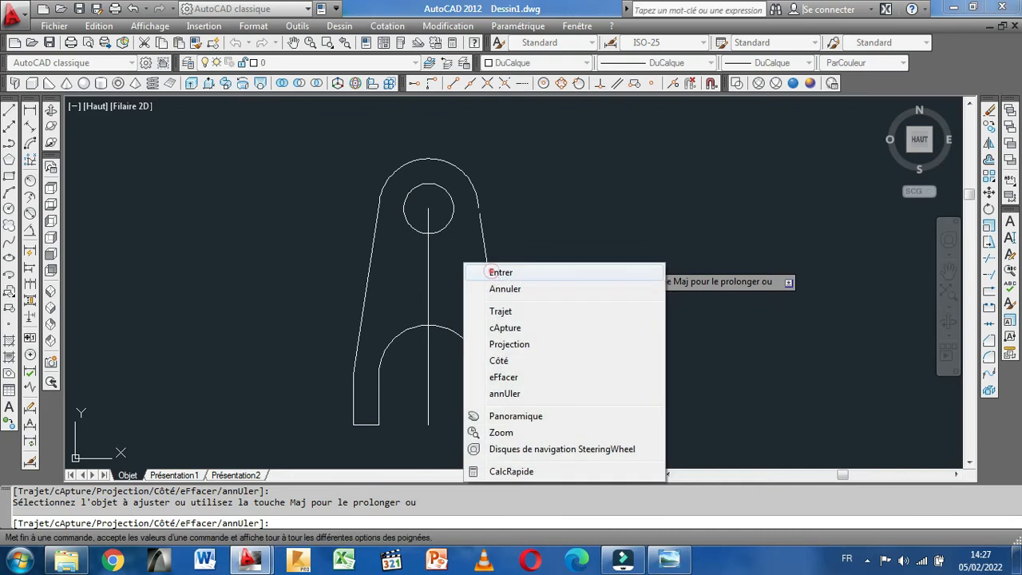
left_click(493, 272)
Erase both vertical centre line segments from inside the fork profile
middle_click_drag(444, 280, 494, 252)
left_click(480, 262)
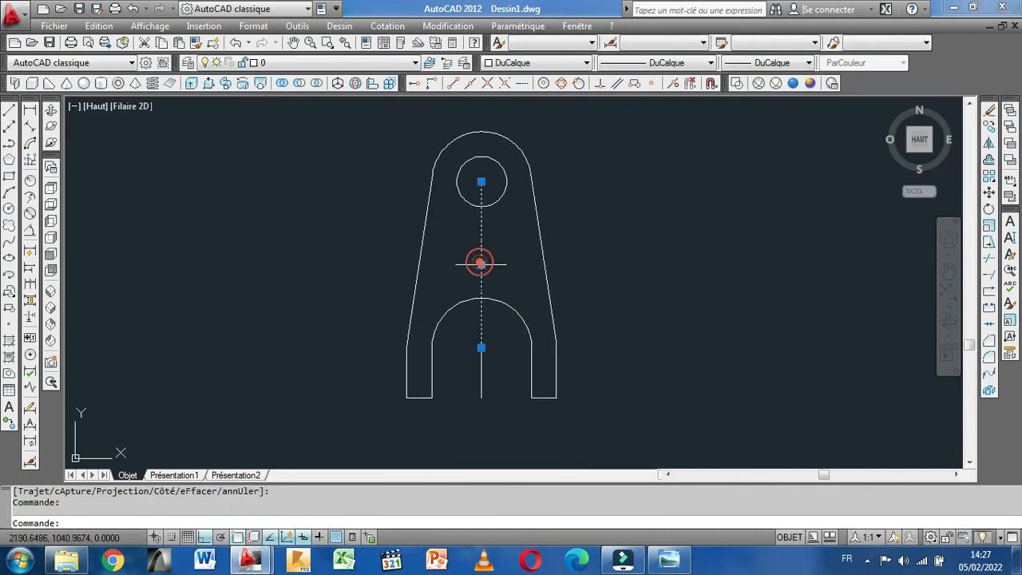
right_click(504, 255)
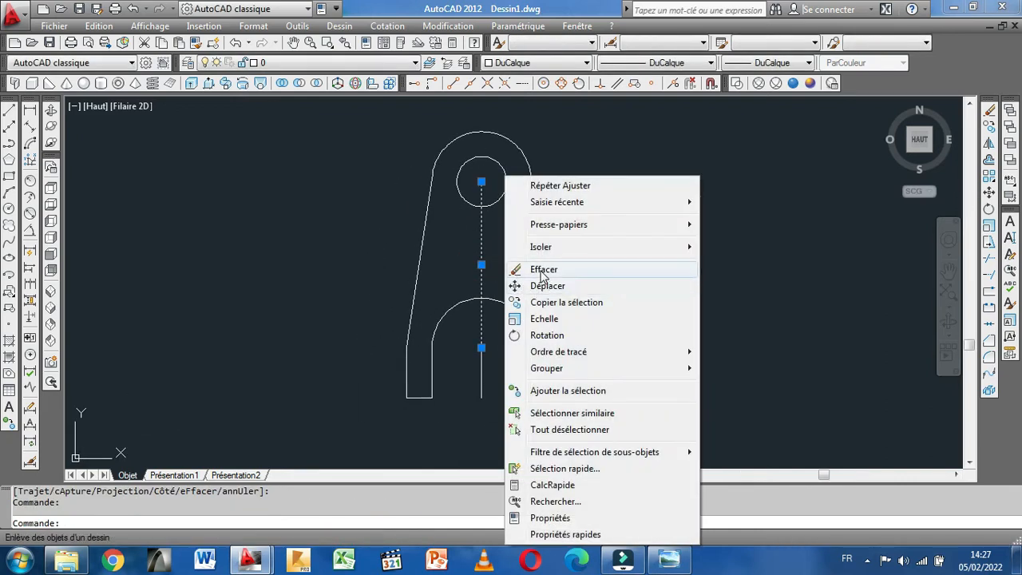
left_click(543, 272)
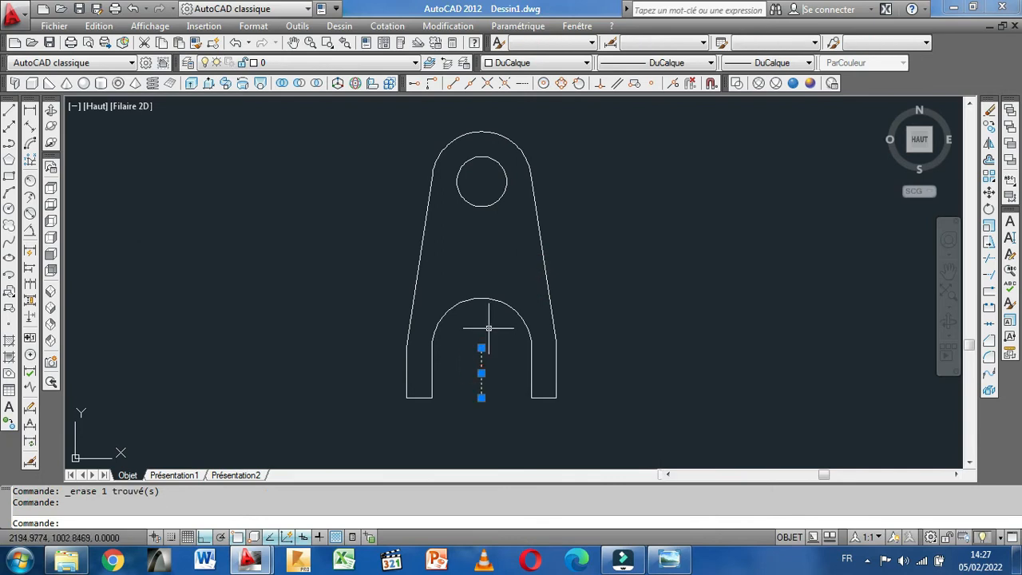
right_click(489, 328)
left_click(523, 272)
scroll(520, 444, "up", 3)
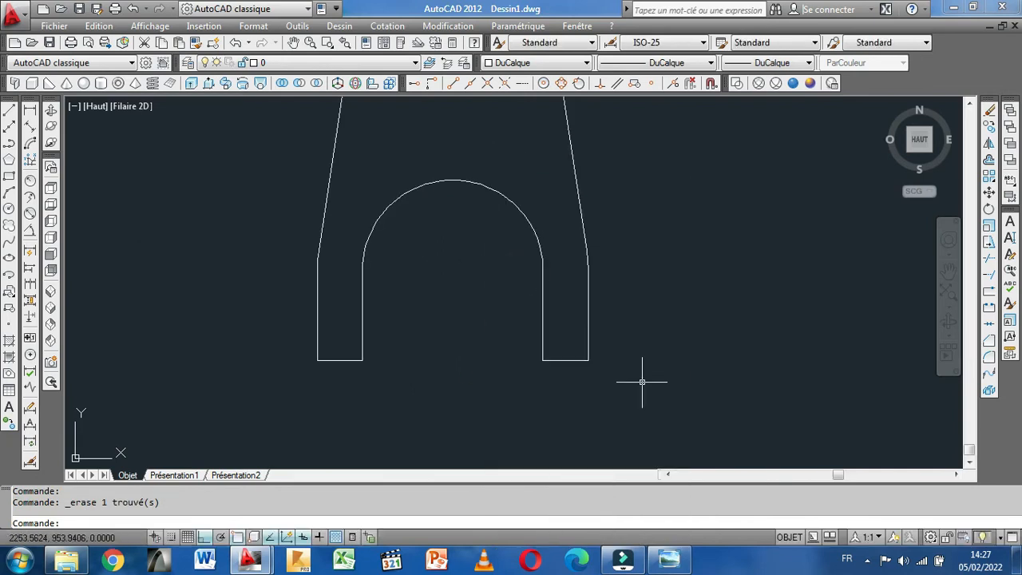
scroll(496, 359, "down", 5)
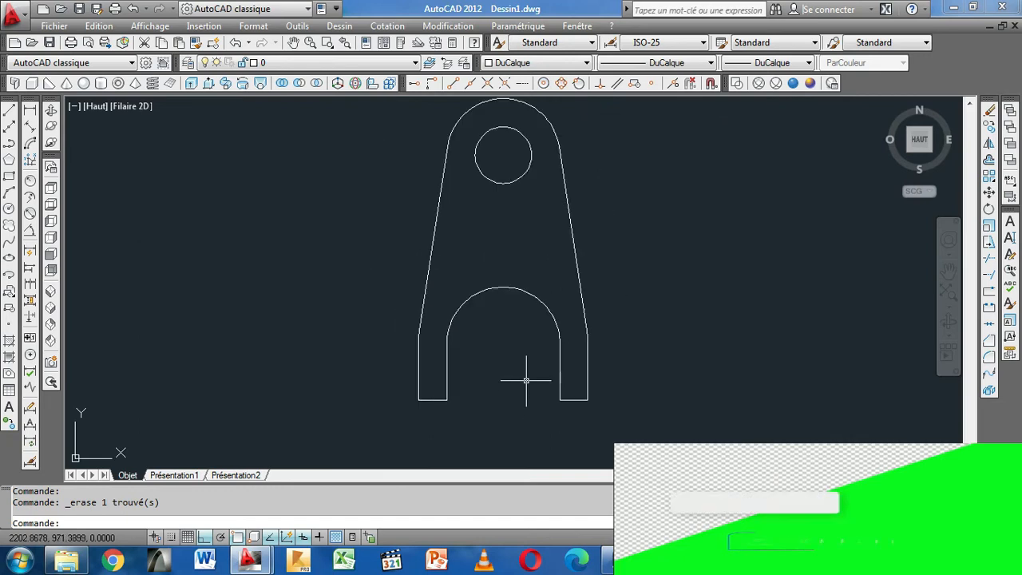
scroll(511, 355, "up", 3)
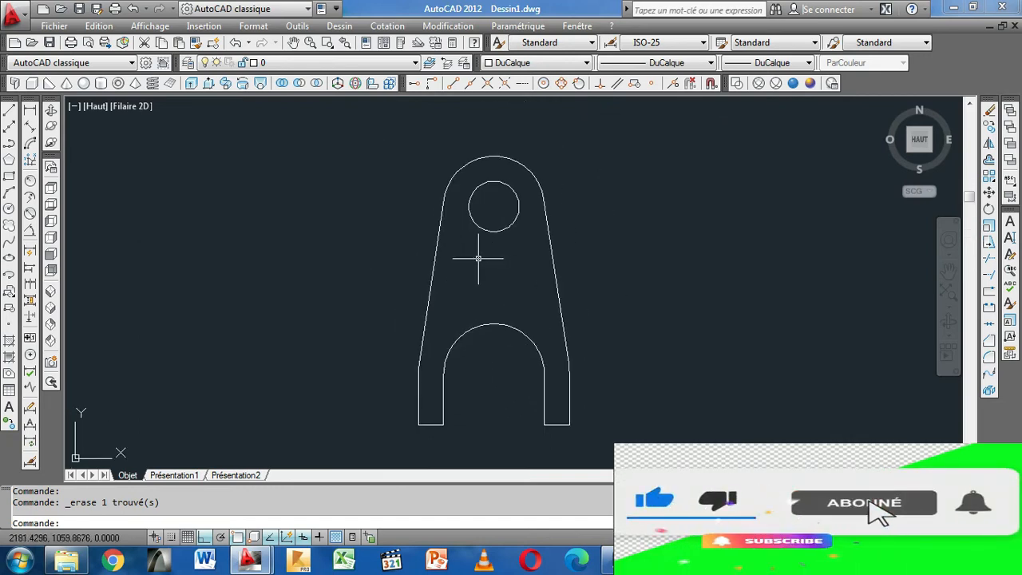
scroll(551, 415, "up", 3)
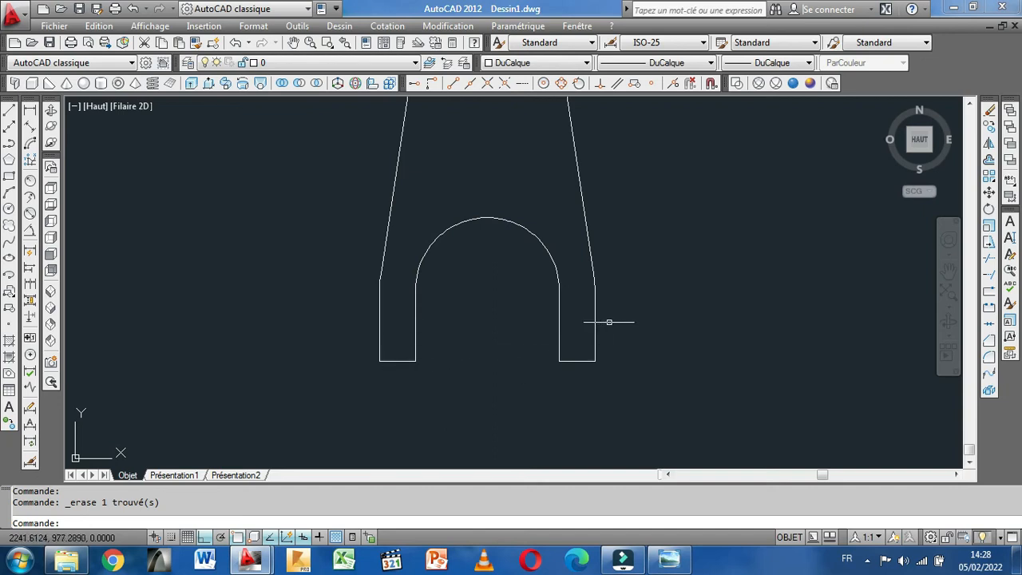
Chamfer the inner bottom corner of the fork's right prong with a length of 5 and an angle of 45
left_click(989, 343)
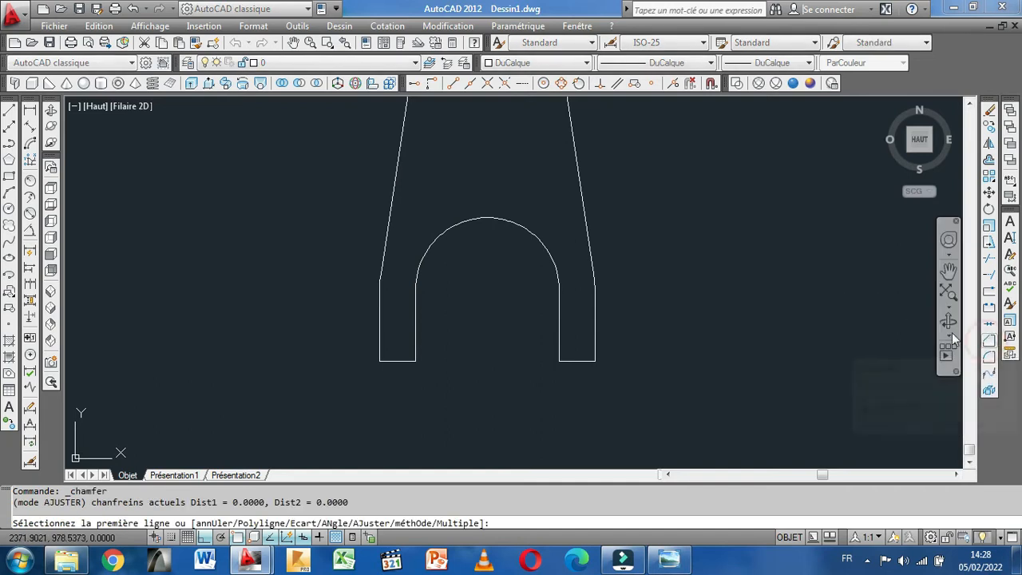
right_click(683, 314)
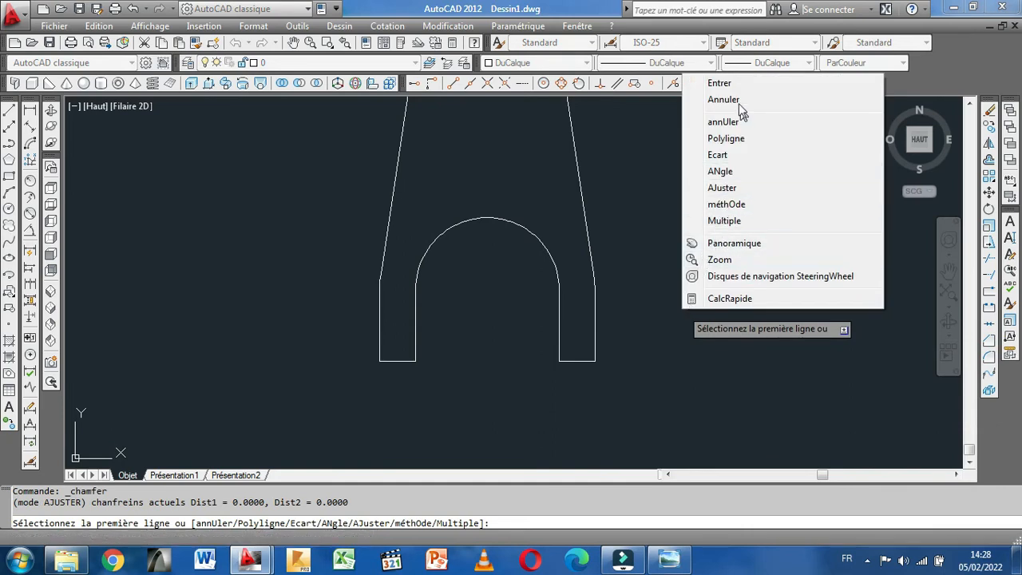
left_click(740, 171)
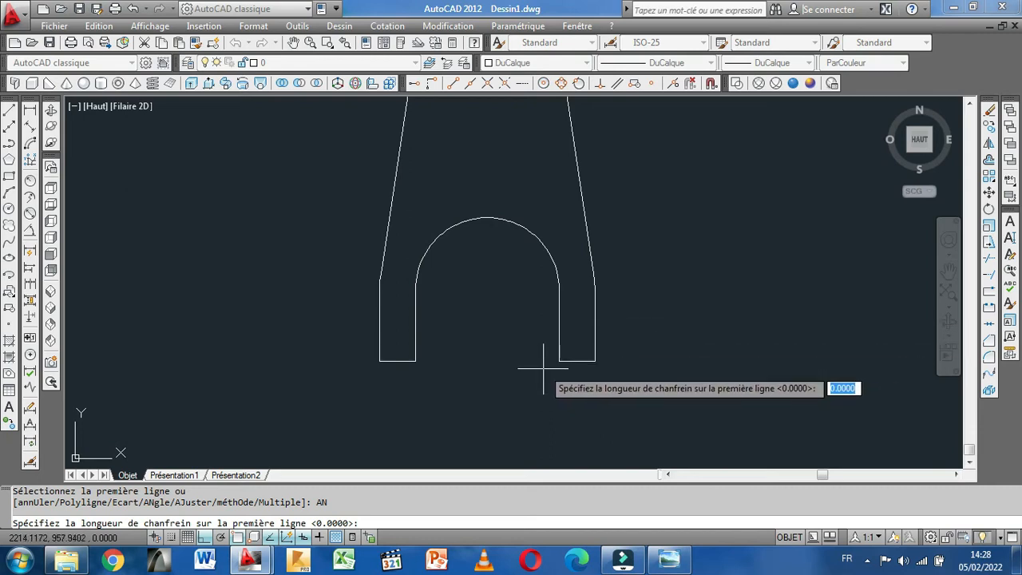
key("Return")
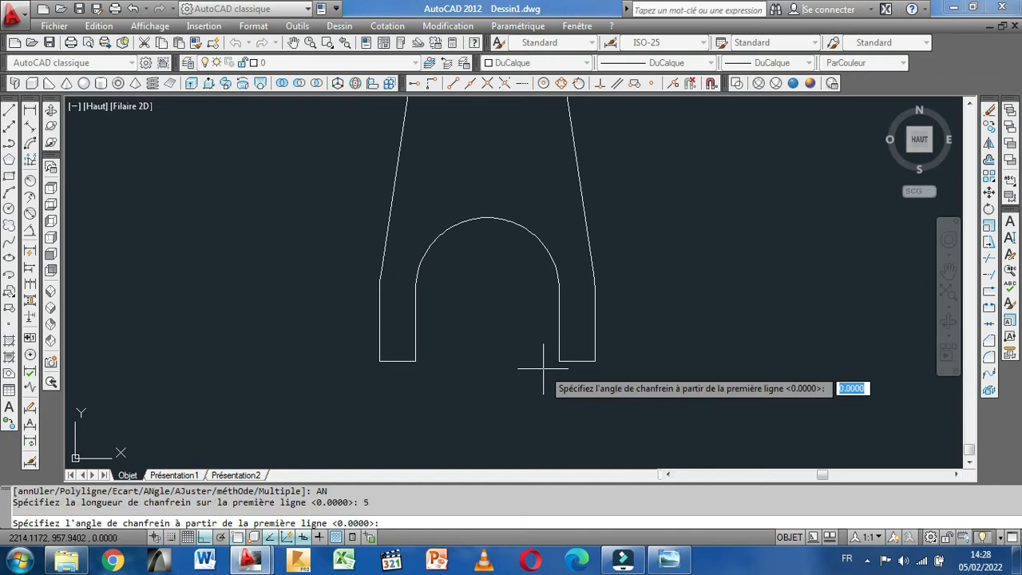
type("45")
key("Return")
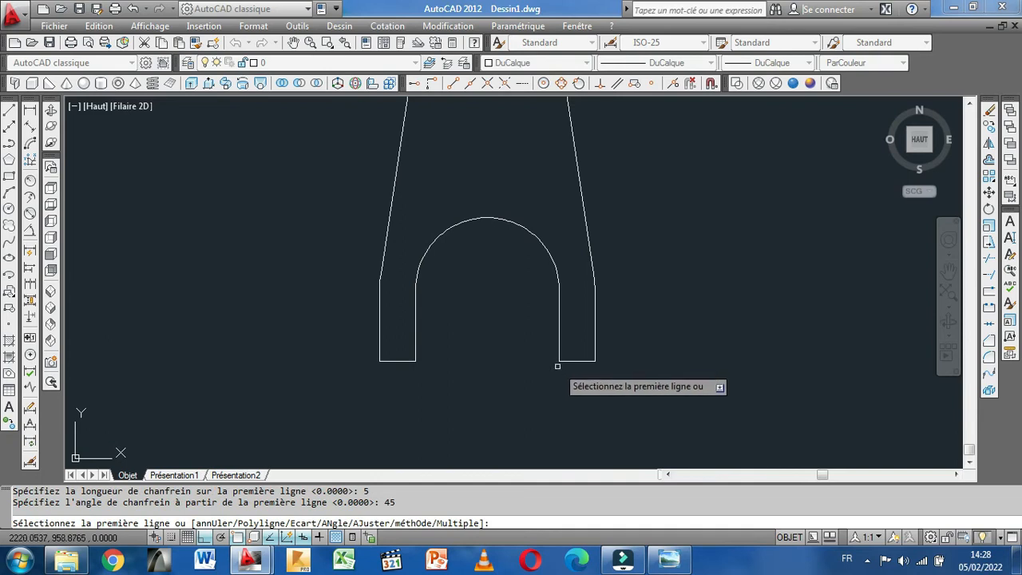
left_click(564, 360)
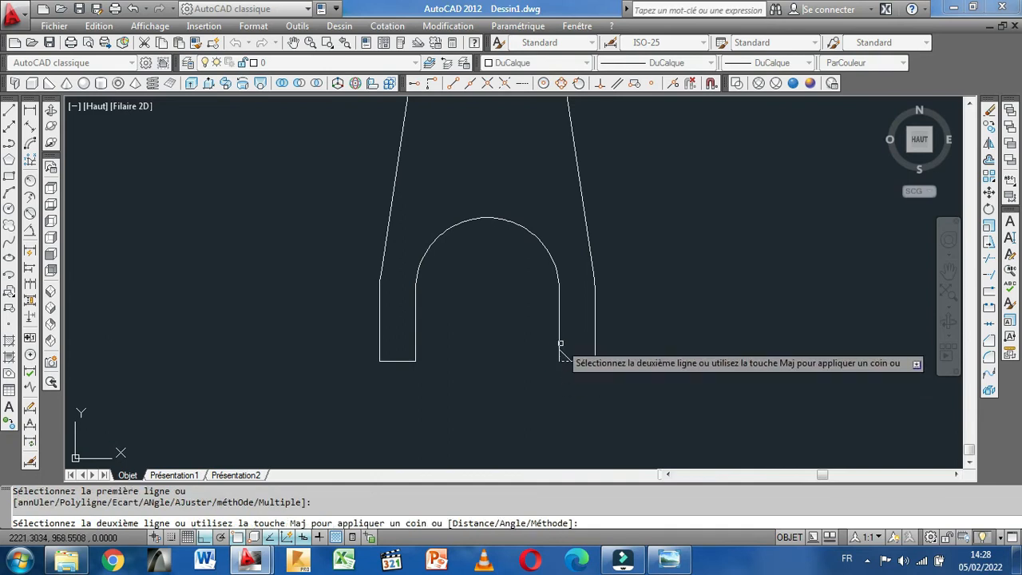
left_click(559, 345)
right_click(484, 345)
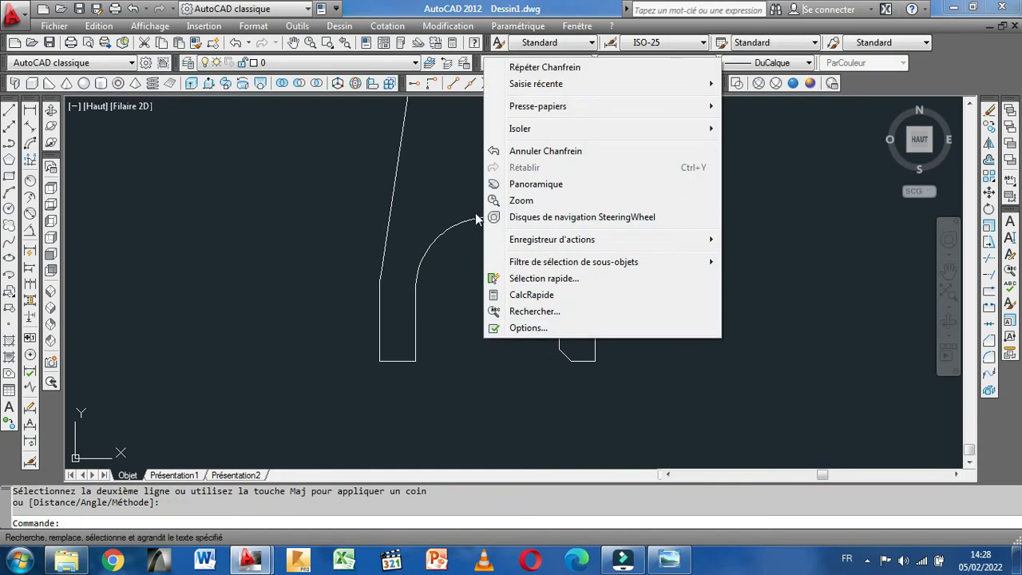
left_click(537, 68)
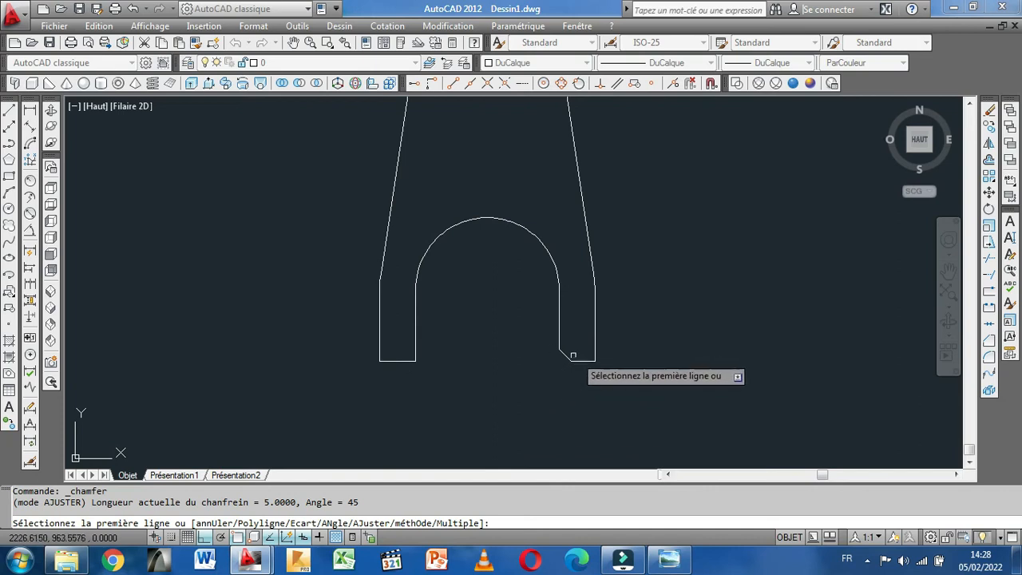
right_click(457, 309)
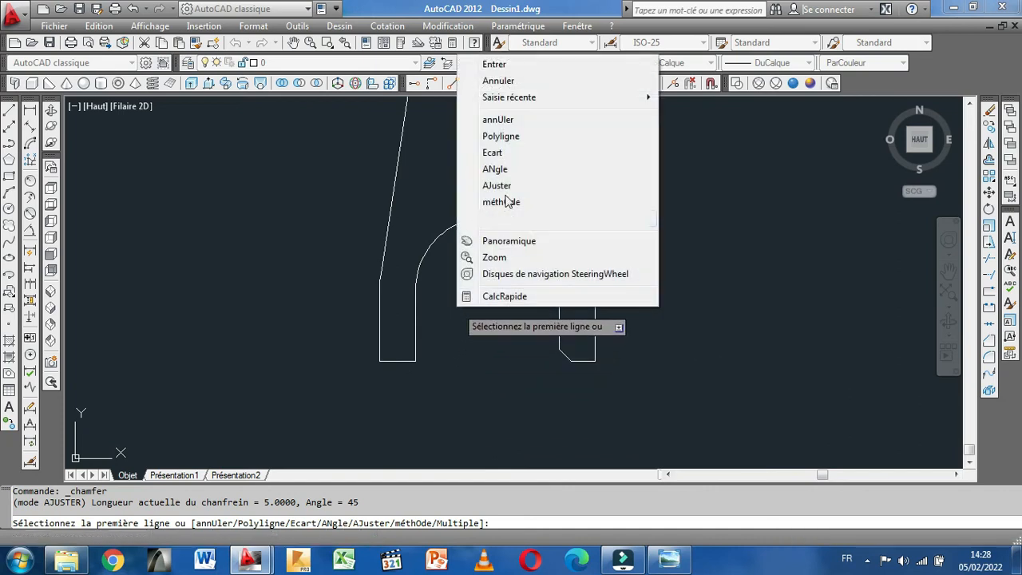
left_click(505, 65)
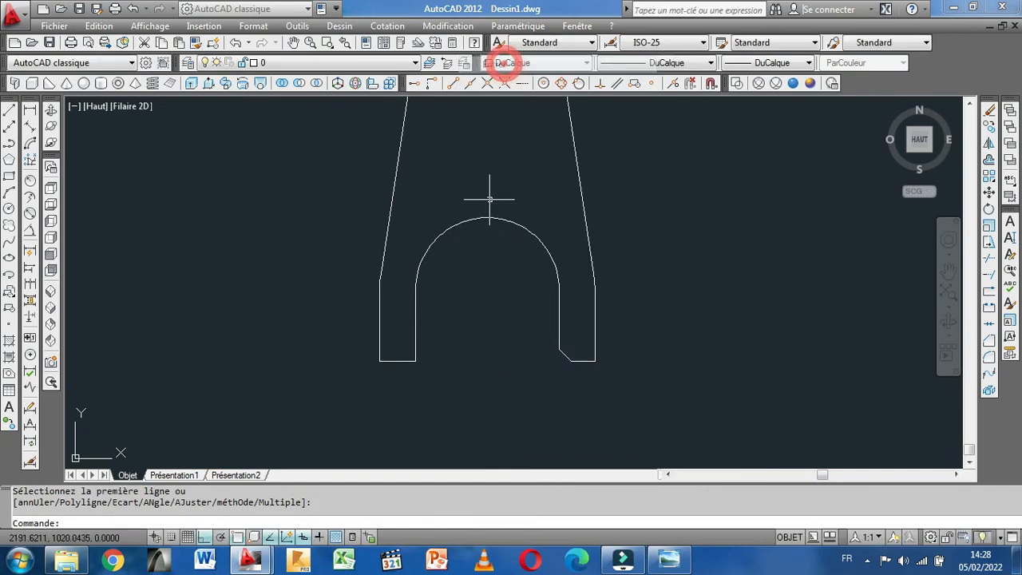
Chamfer the inner bottom corner of the left prong with the same length of 5 and angle of 45
right_click(492, 326)
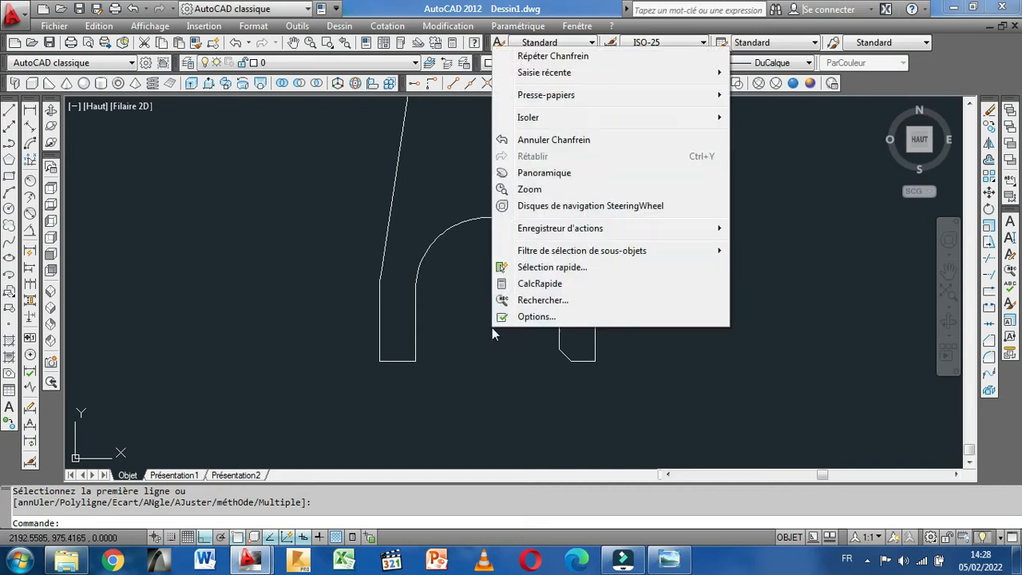
left_click(555, 56)
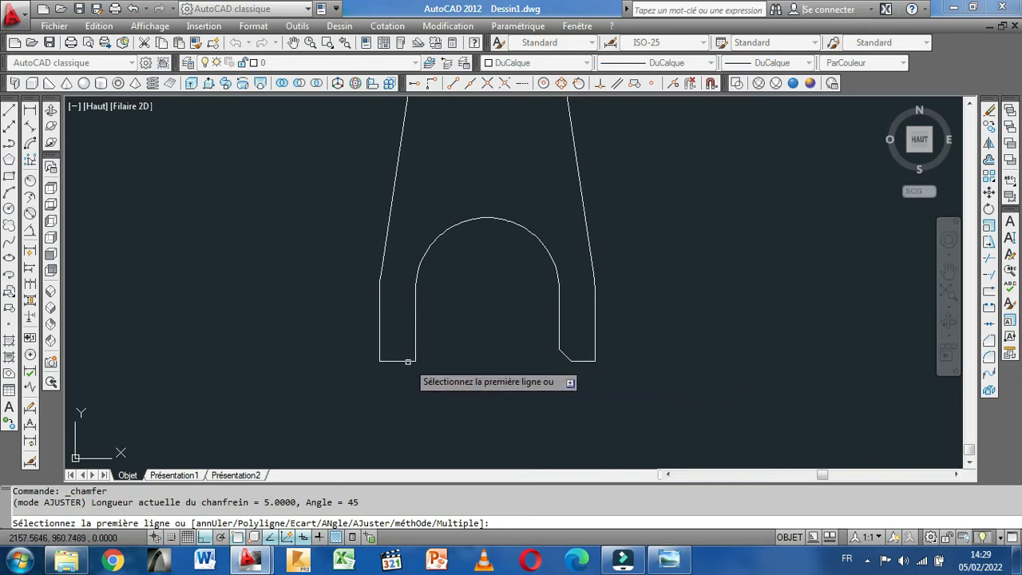
left_click(408, 361)
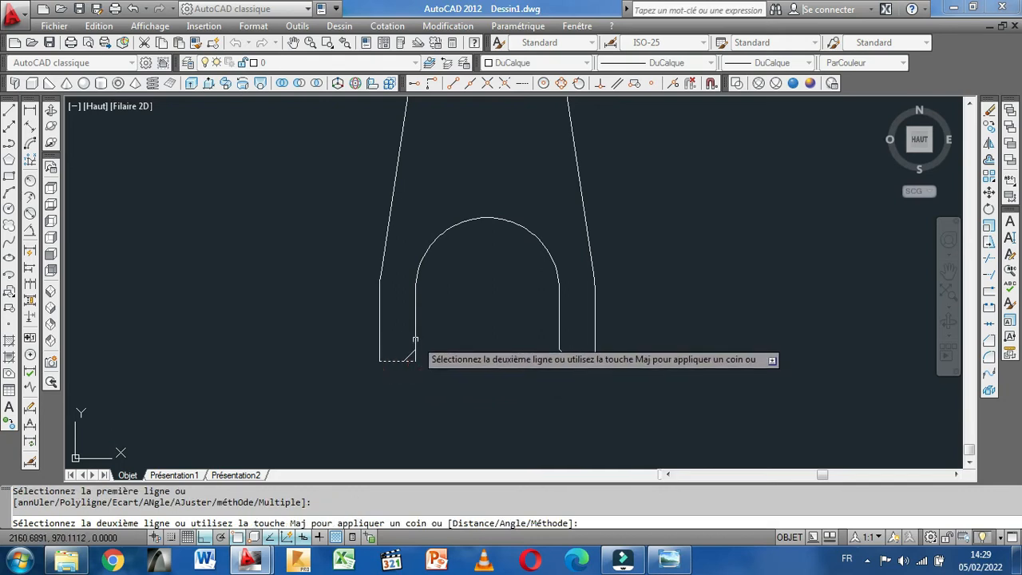
left_click(414, 340)
right_click(455, 319)
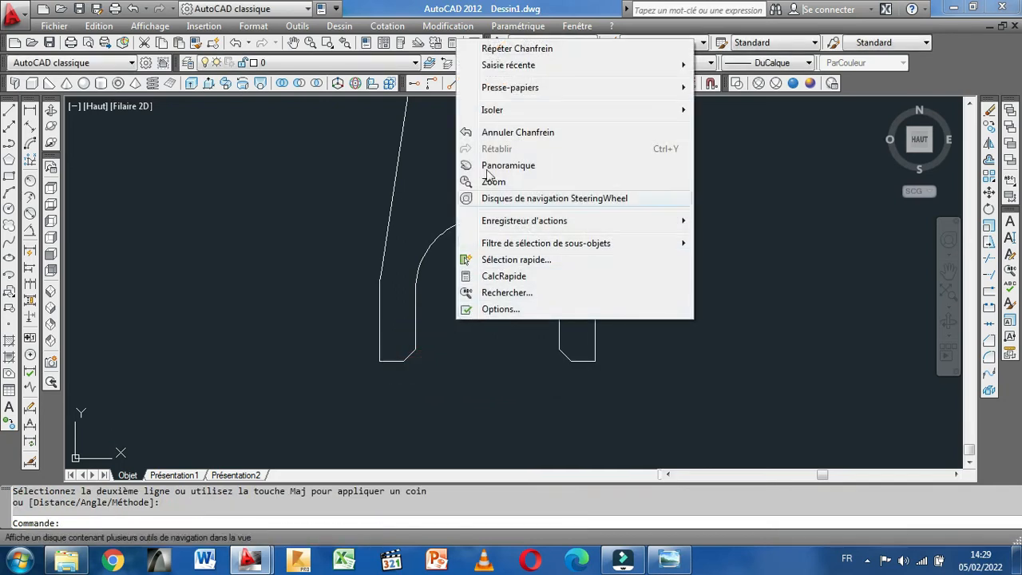
left_click(431, 161)
scroll(433, 202, "down", 2)
left_click(433, 201)
Switch the finished fork profile to the southwest isometric view
mouse_move(446, 191)
middle_mouse_down()
mouse_move(434, 323)
mouse_move(414, 291)
middle_mouse_up()
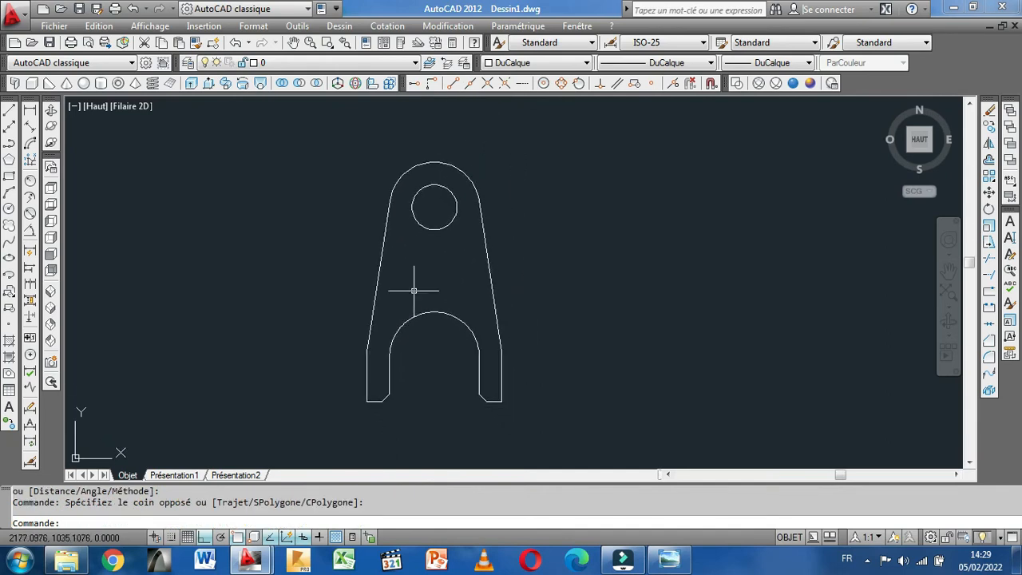
middle_click_drag(413, 289, 497, 289)
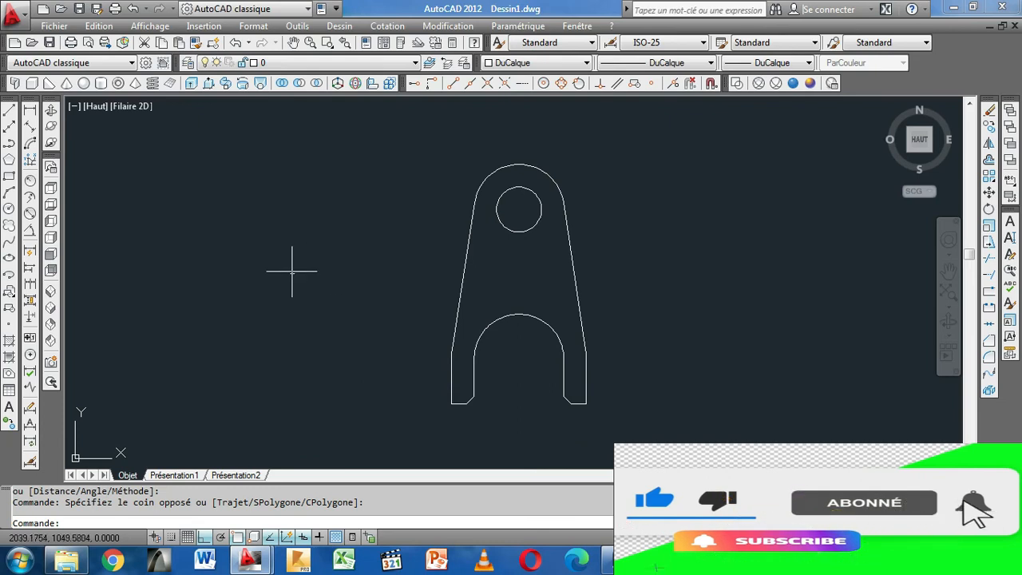
left_click(50, 292)
scroll(209, 242, "down", 2)
middle_click_drag(211, 251, 324, 226)
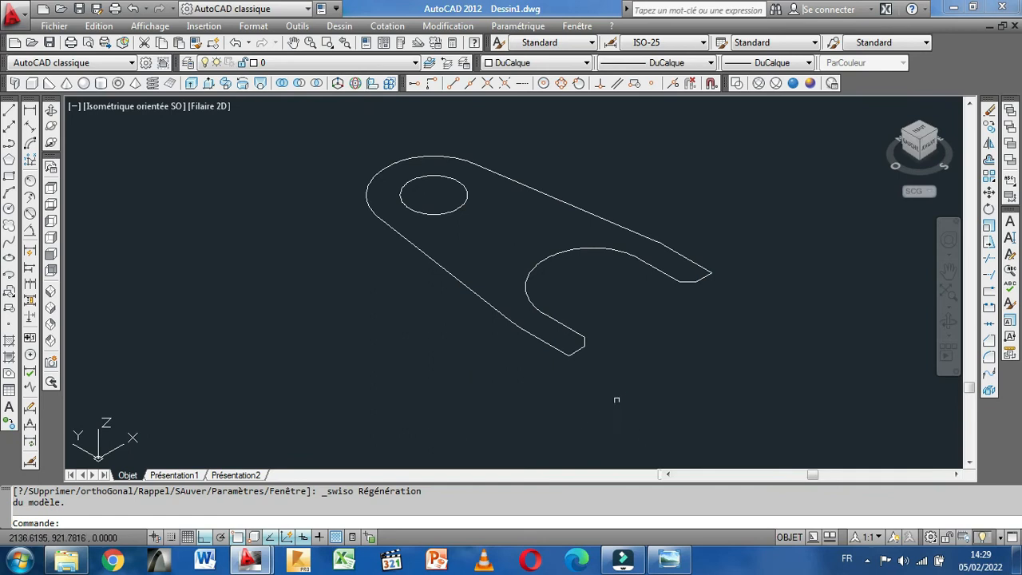
left_click(495, 310)
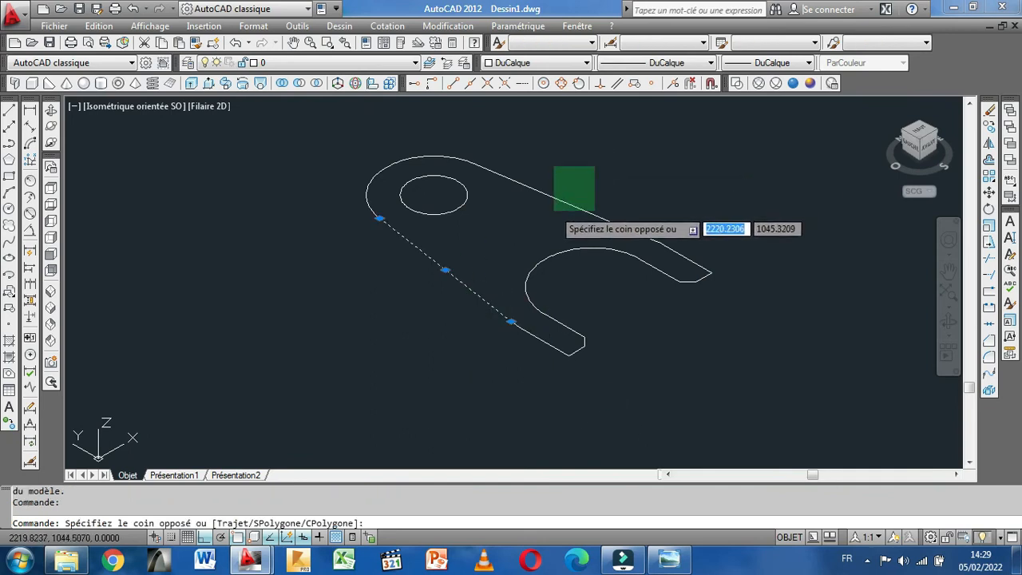
left_click(554, 212)
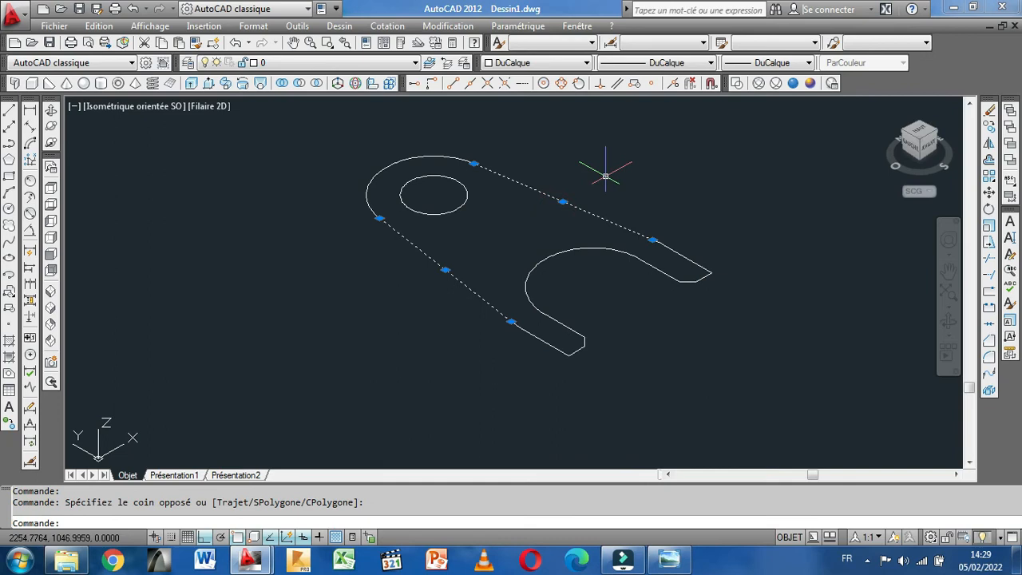
key("Escape")
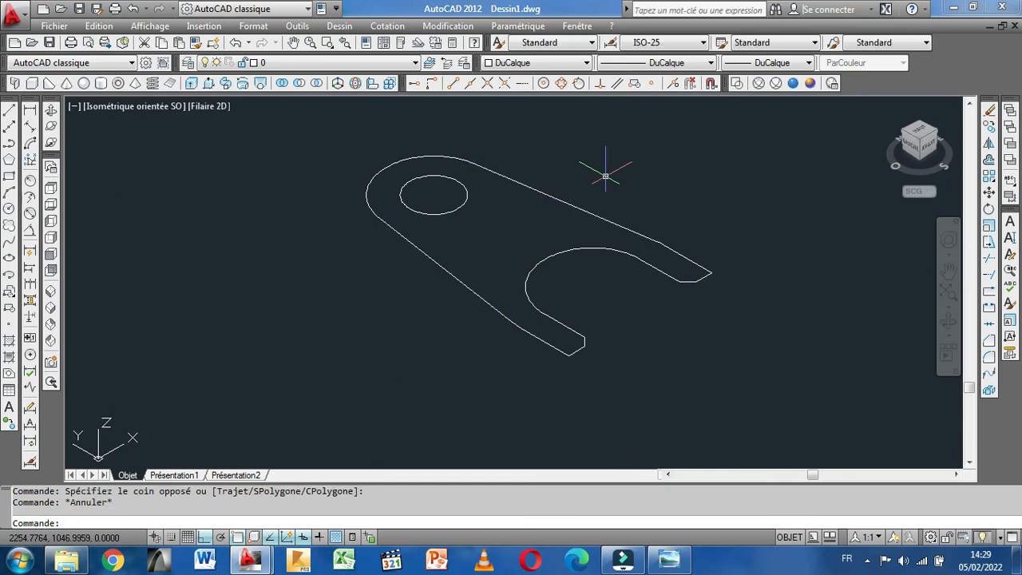
Convert the whole fork outline and its upper hole circle into regions
middle_click_drag(497, 222, 488, 231)
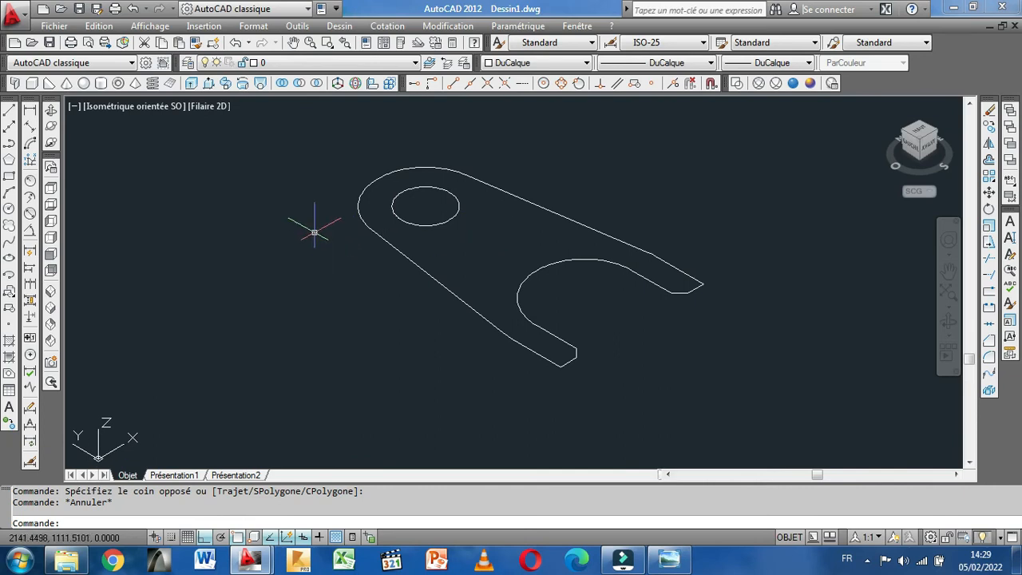
left_click(10, 374)
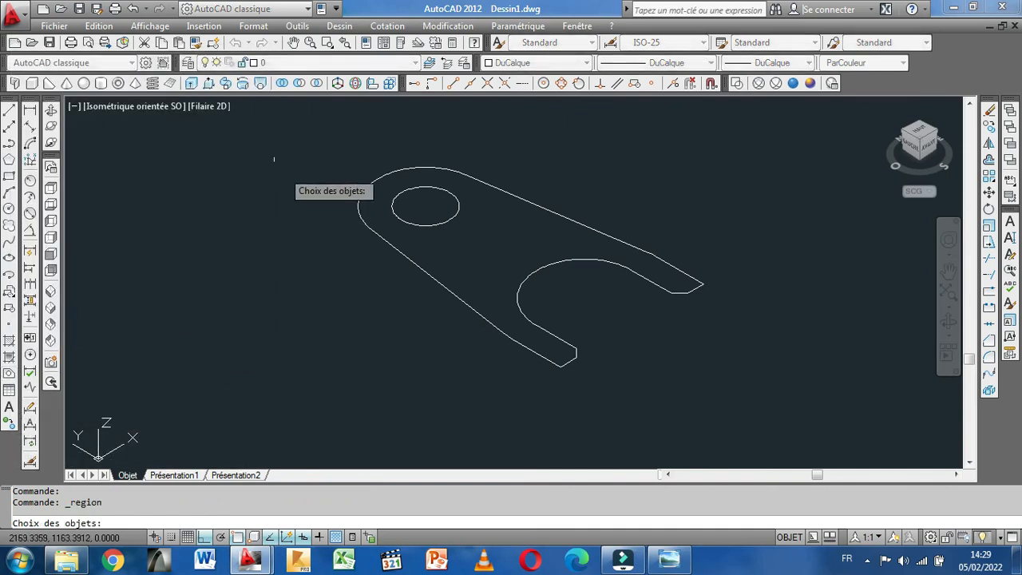
left_click(278, 129)
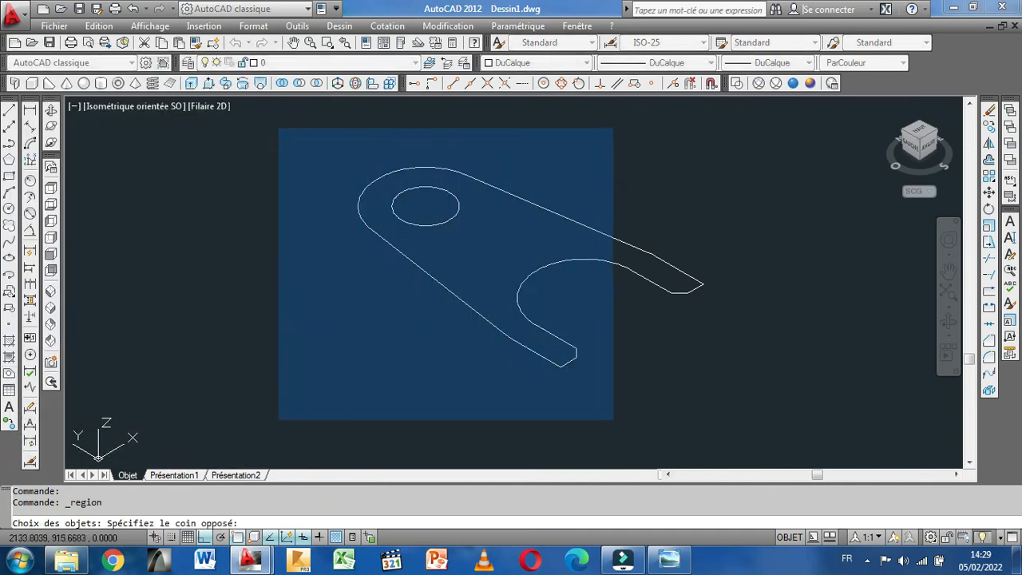
left_click(769, 414)
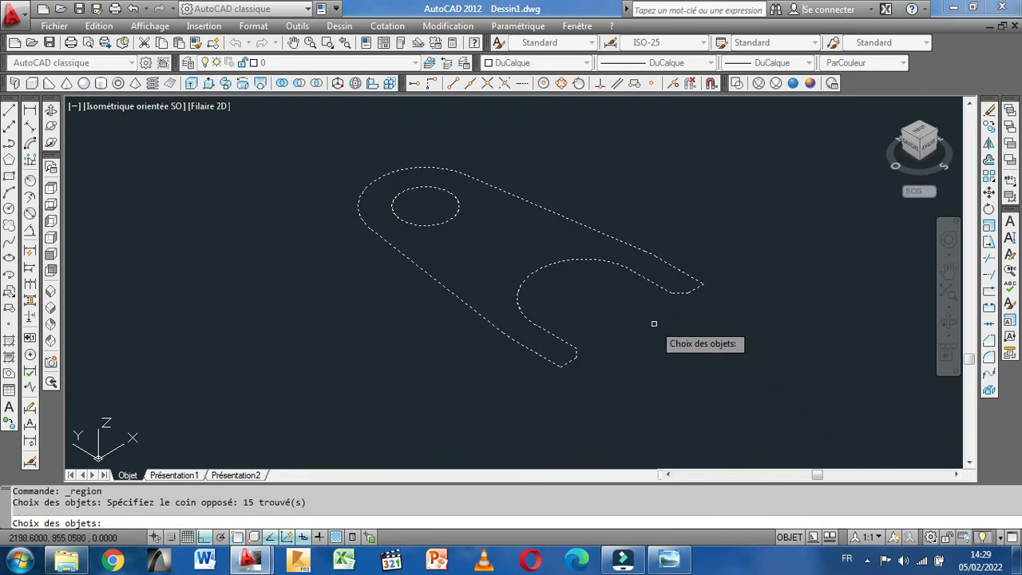
key("Return")
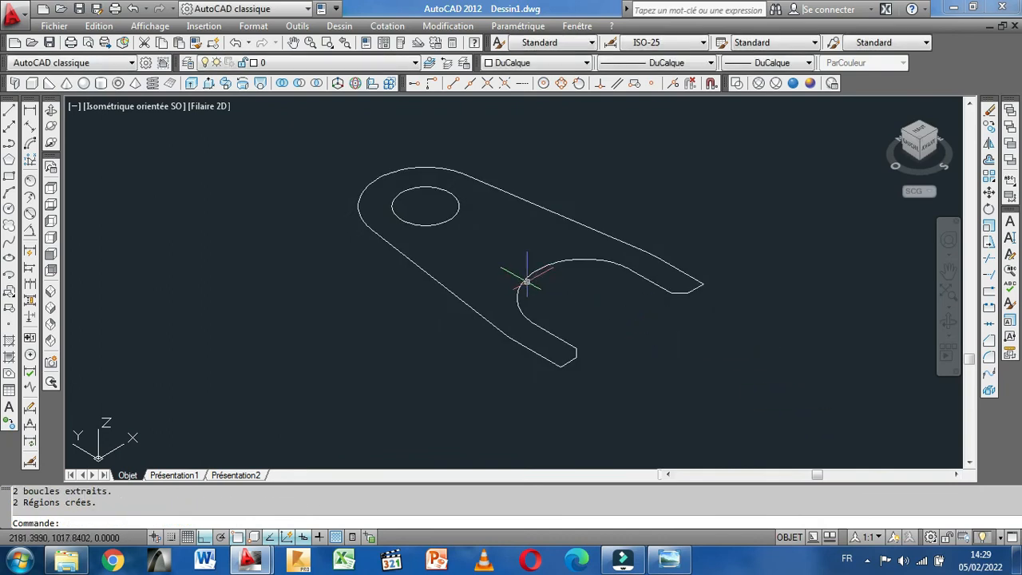
left_click(525, 280)
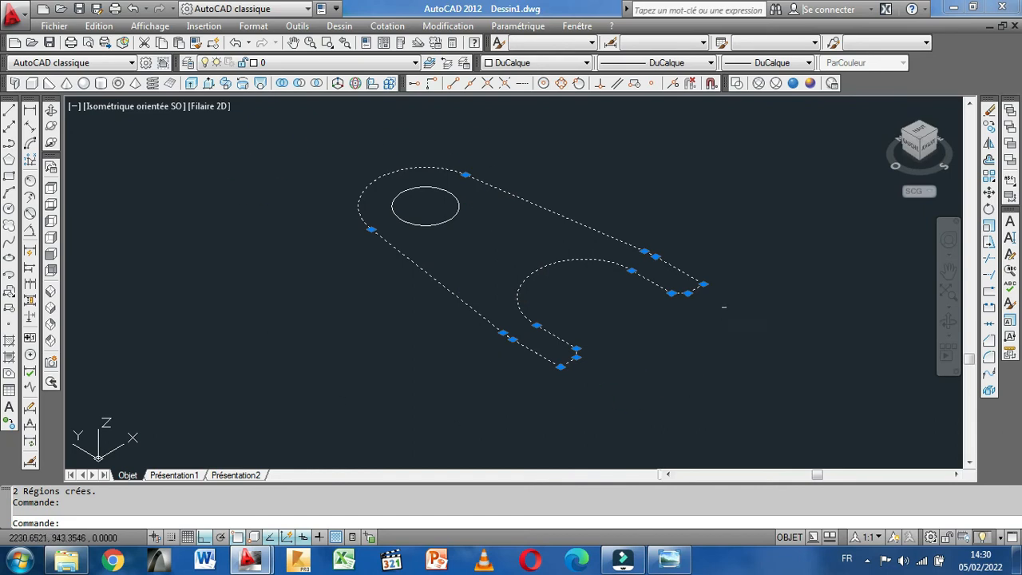
middle_click_drag(424, 329, 392, 369)
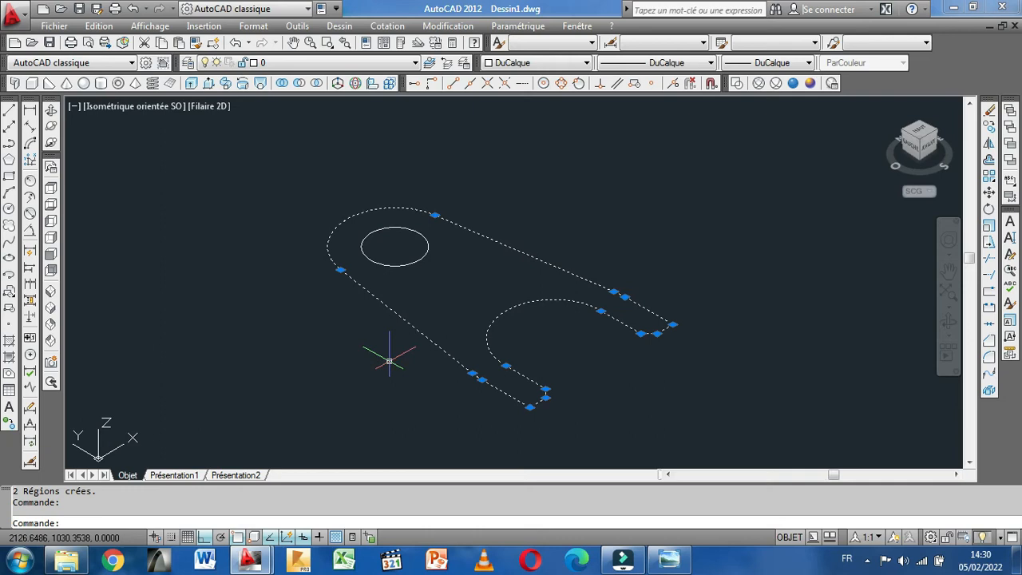
key("Escape")
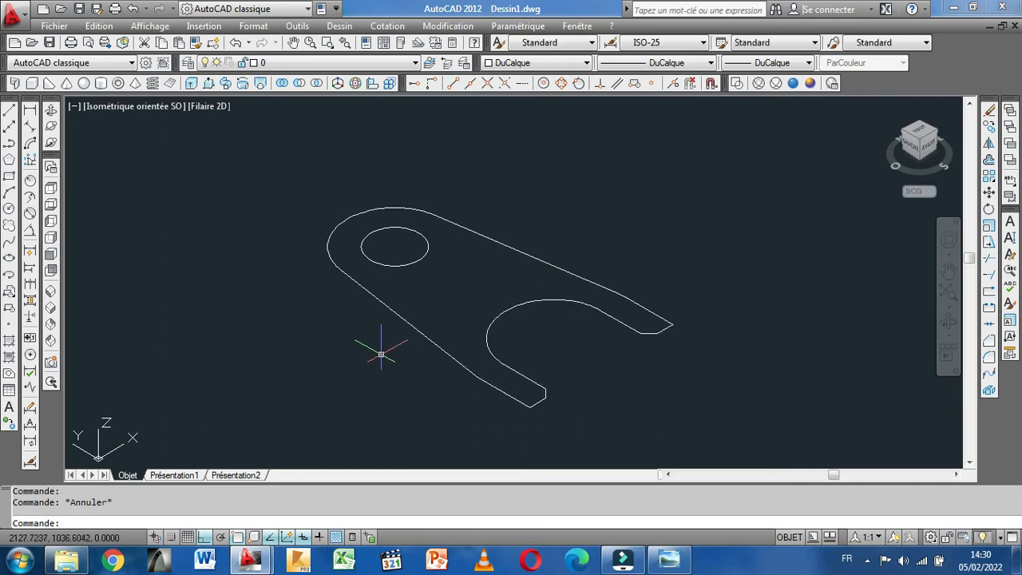
Extrude the fork outline and hole regions together to a height of 10 and display them in the Conceptual visual style
middle_click_drag(404, 361, 434, 358)
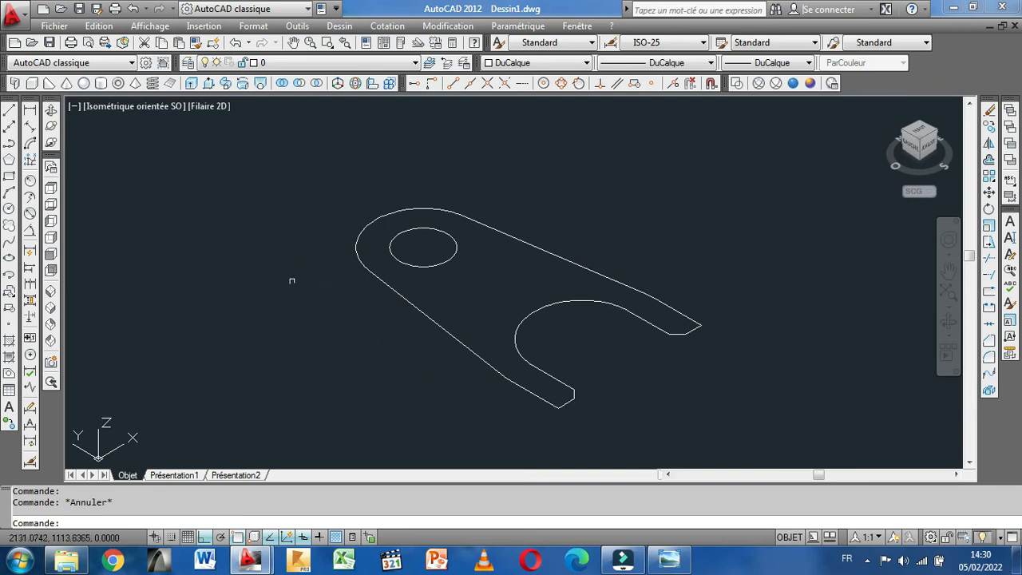
scroll(274, 294, "down", 3)
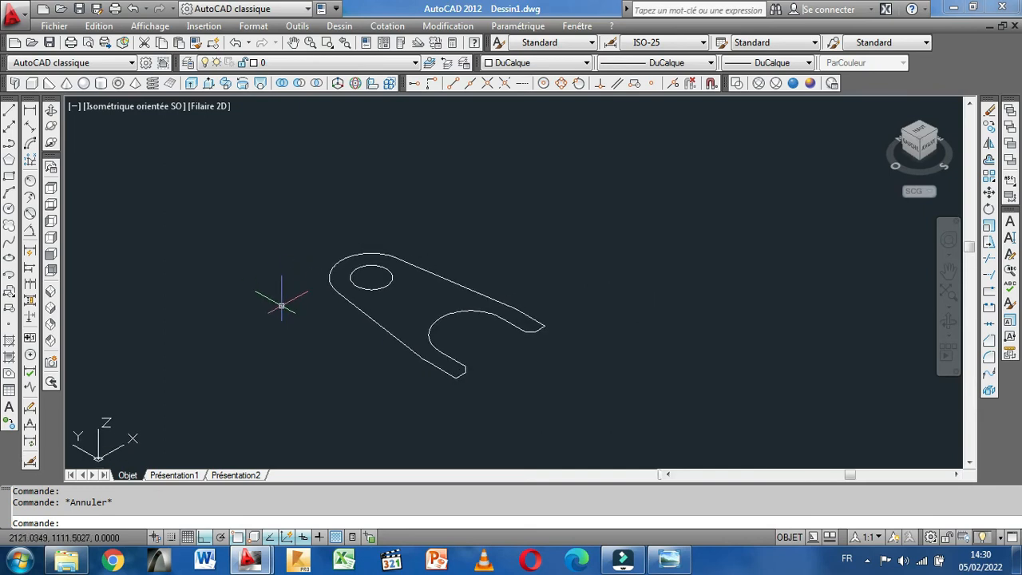
left_click(611, 210)
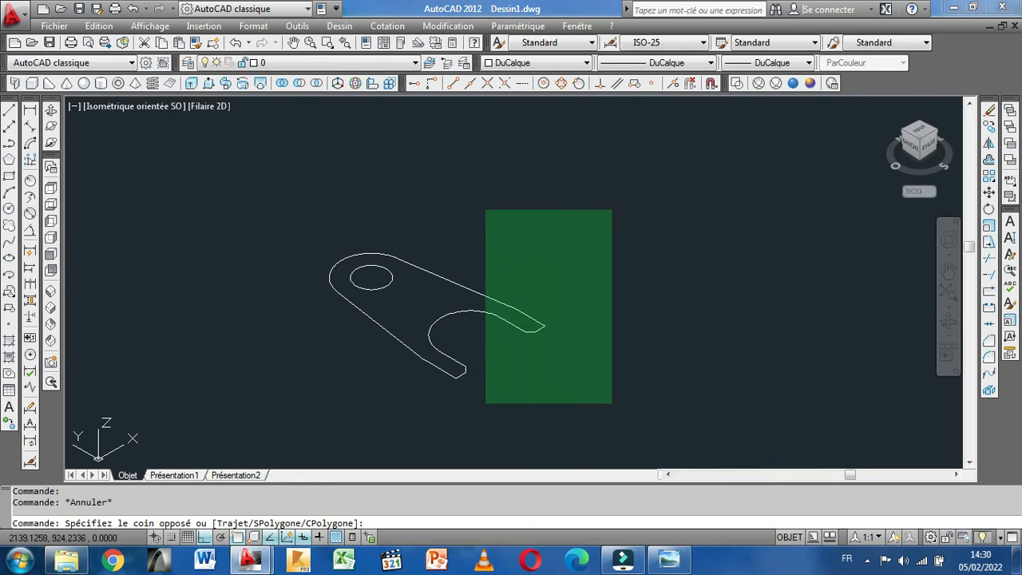
left_click(294, 401)
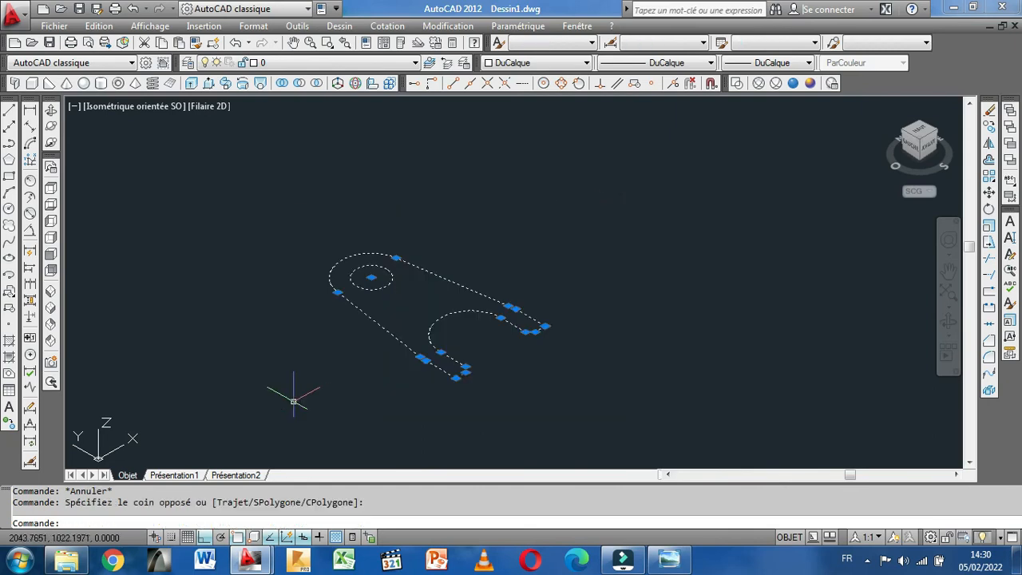
left_click(191, 84)
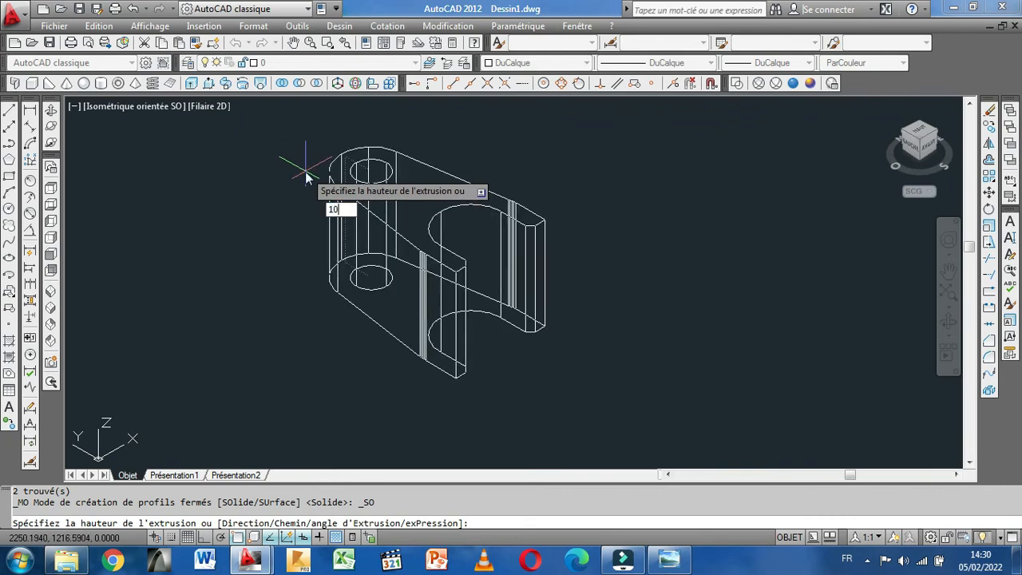
key("Return")
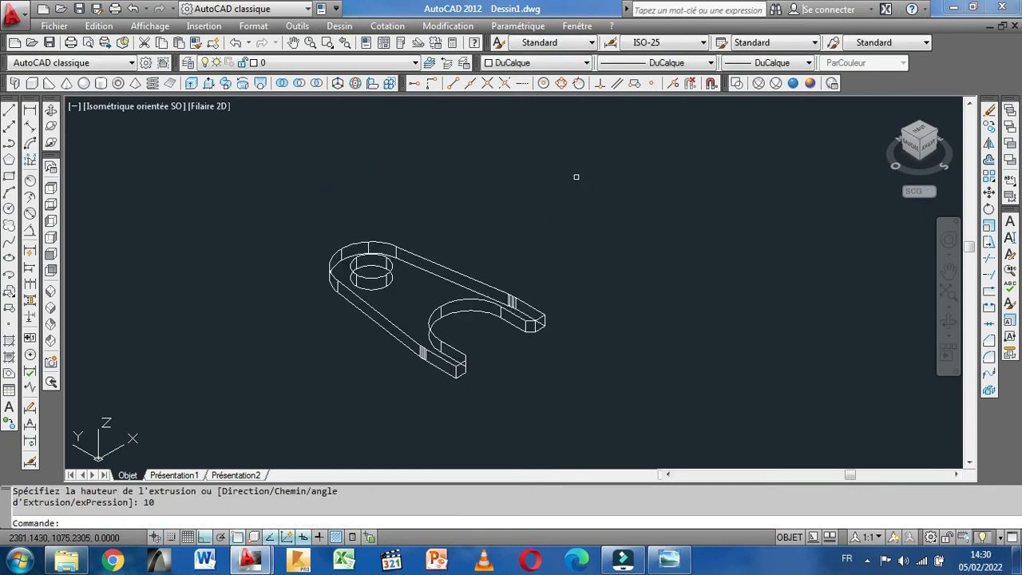
left_click(793, 84)
middle_click_drag(537, 234, 602, 285)
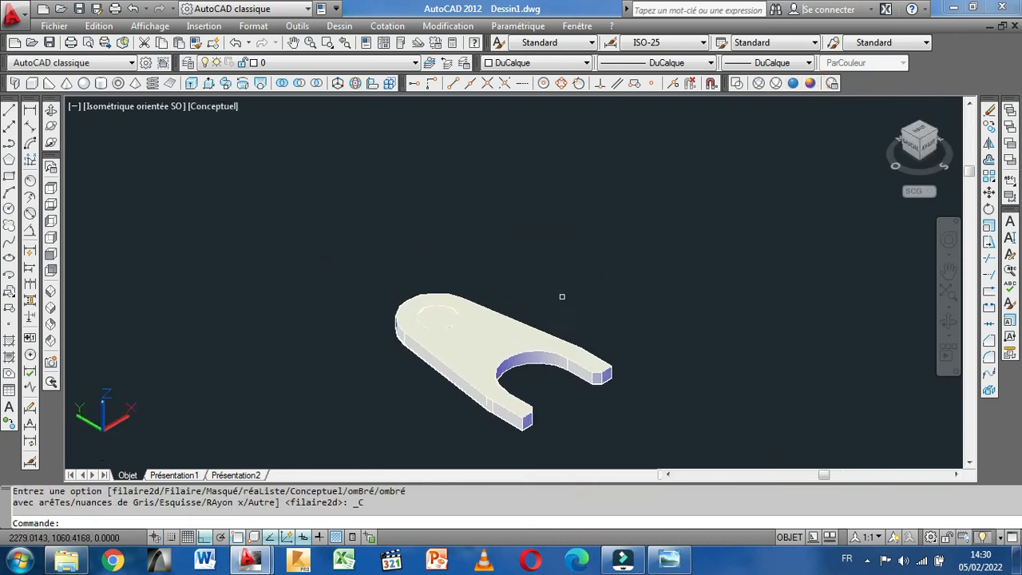
Subtract the extruded hole cylinder from the fork body to cut the through hole, and orbit around the finished part
scroll(468, 308, "up", 2)
scroll(487, 260, "up", 2)
middle_click_drag(480, 268, 401, 269)
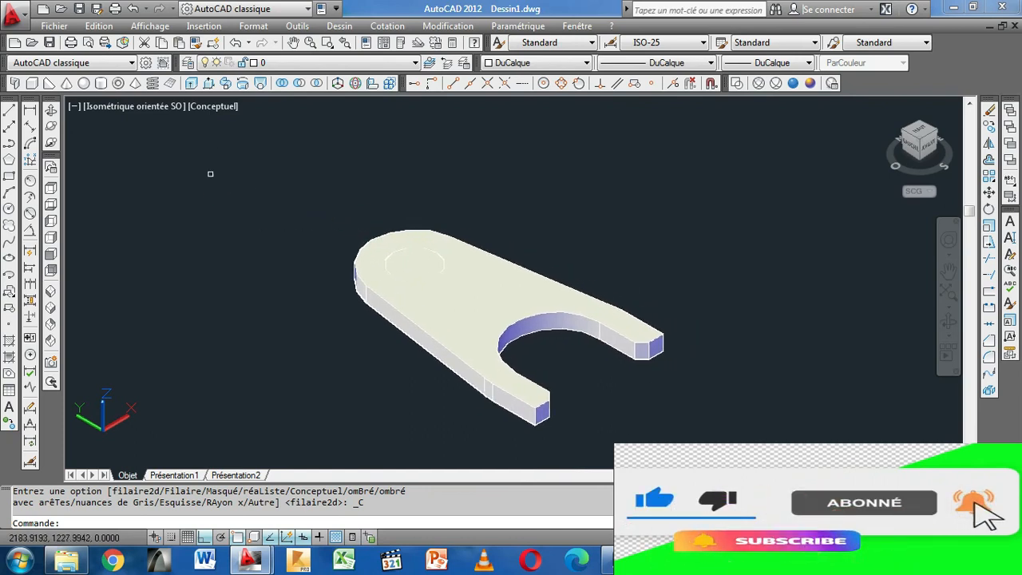
left_click(299, 85)
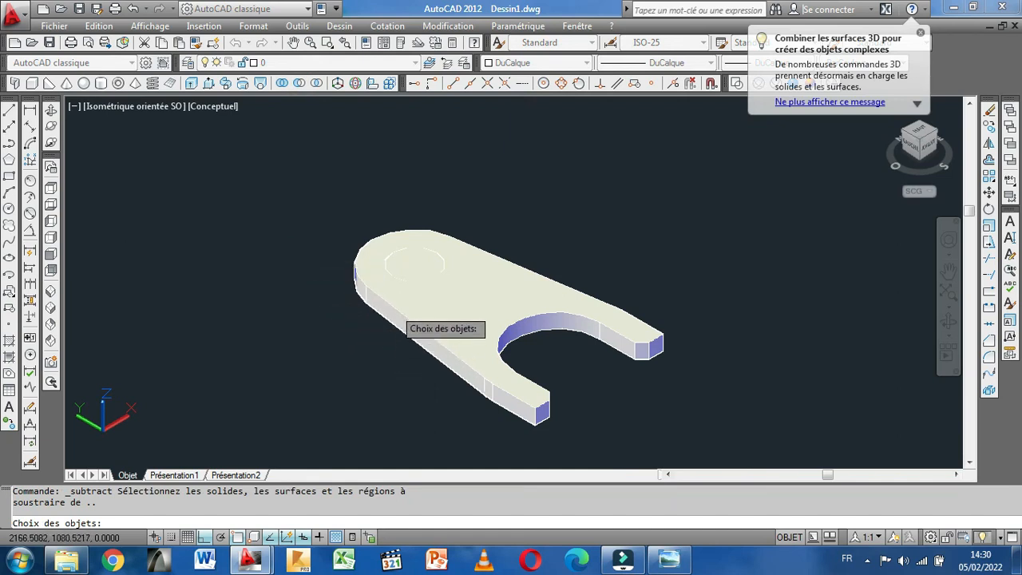
scroll(392, 304, "up", 2)
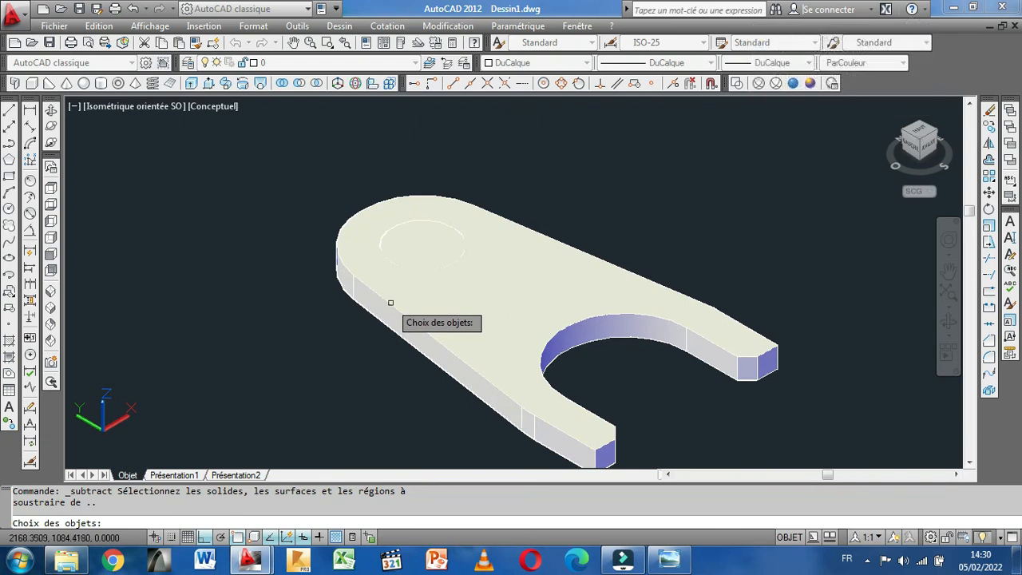
left_click(391, 303)
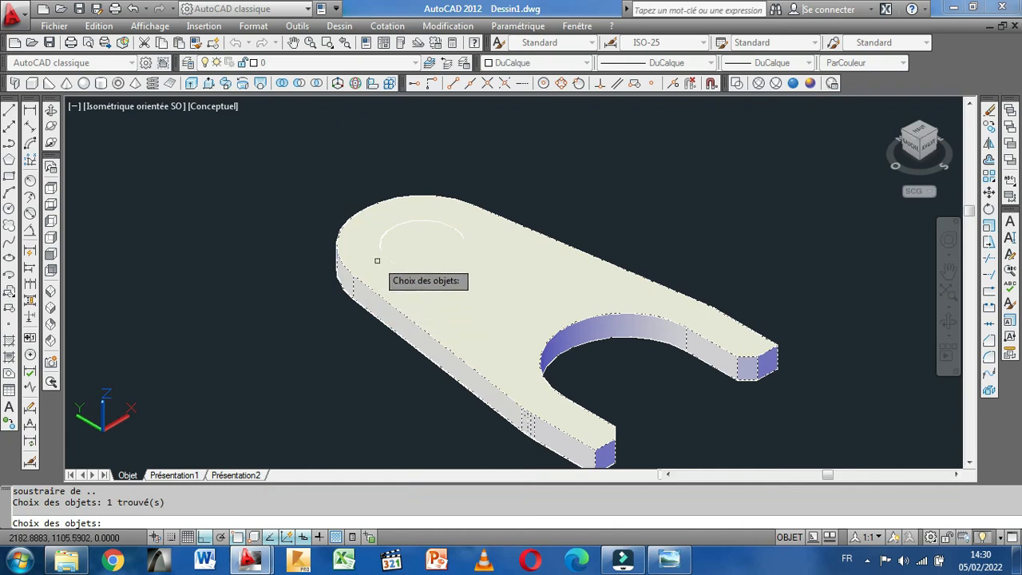
key("Return")
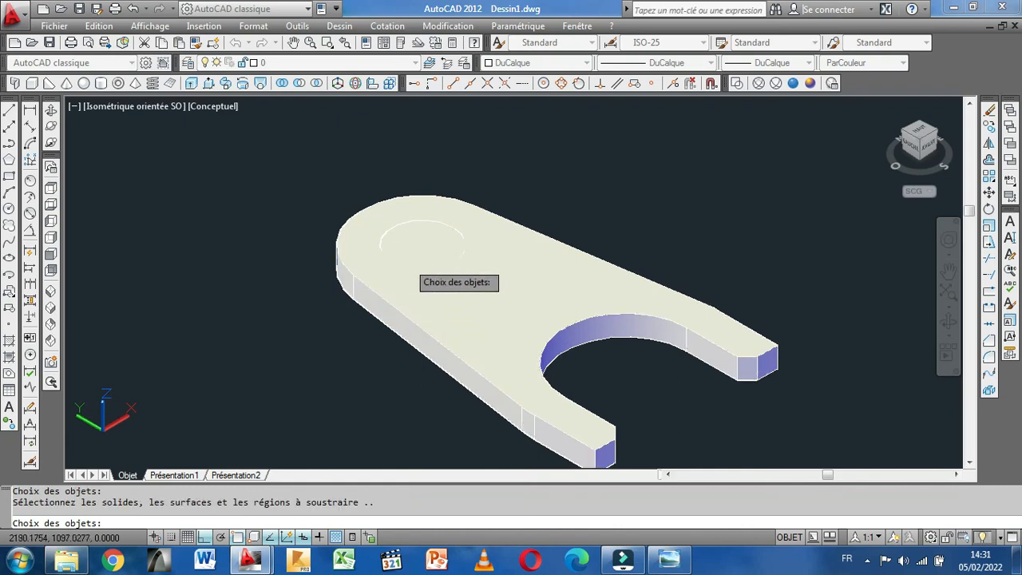
left_click(421, 259)
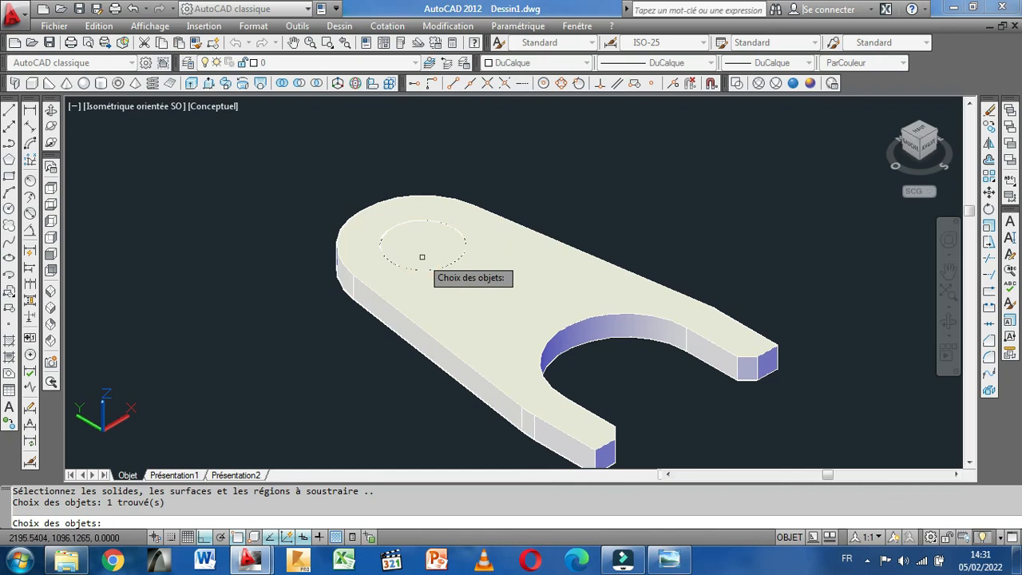
key("Return")
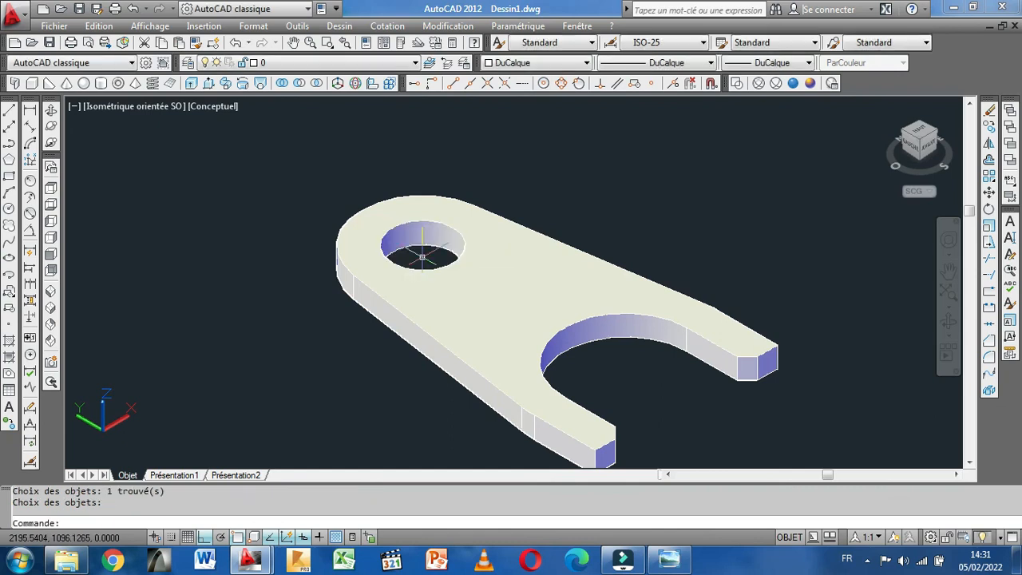
left_click(50, 111)
left_click_drag(228, 216, 345, 286)
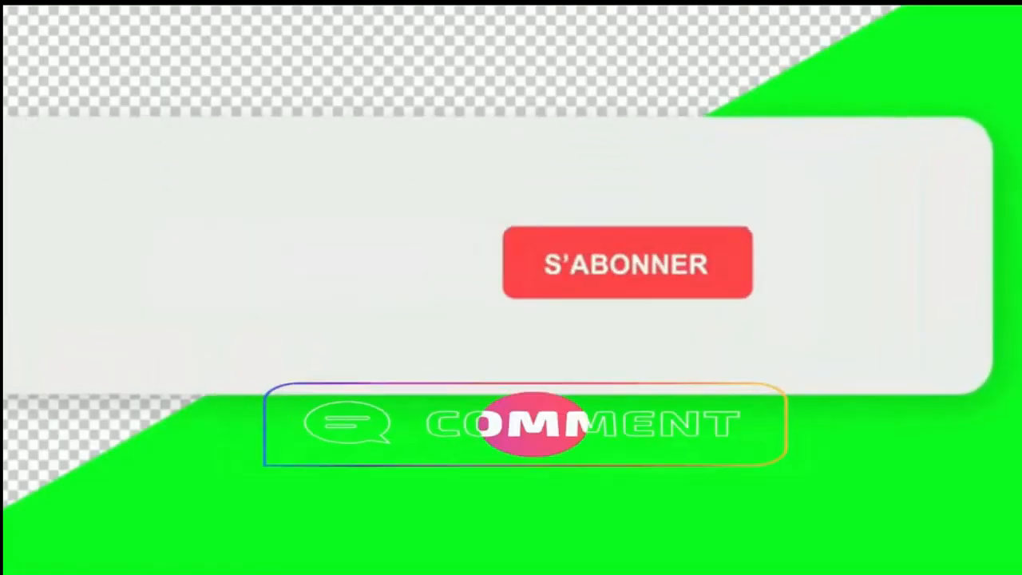